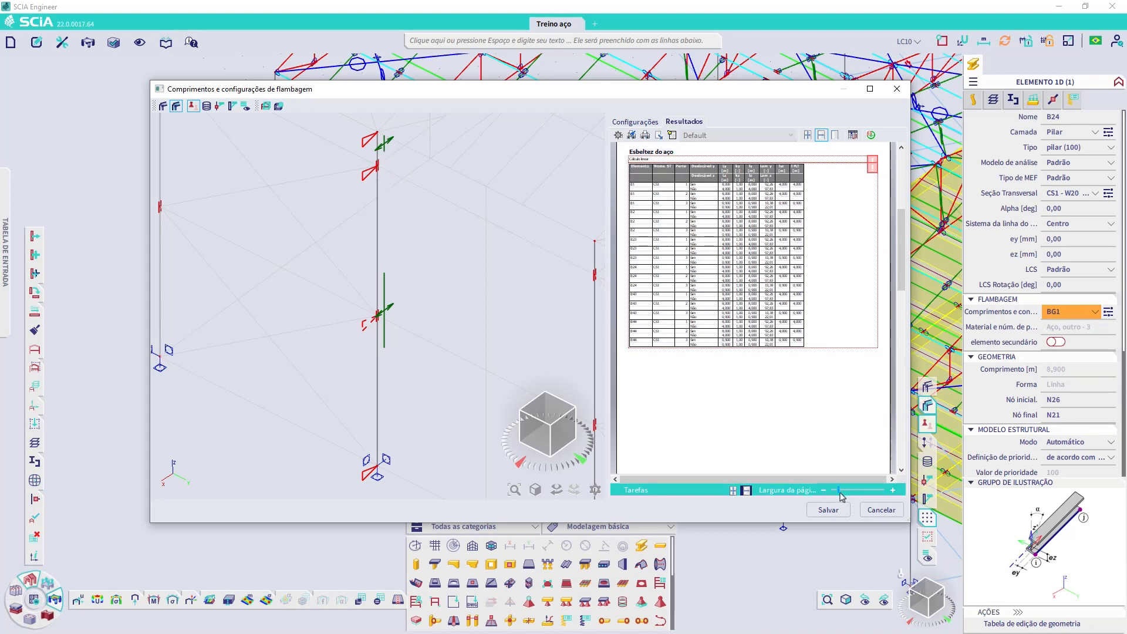
Step: Examine the steel slenderness table's parts, buckling lengths and sway columns against the z-z buckling spans of BG1
drag(842, 491, 854, 492)
drag(911, 326, 1034, 327)
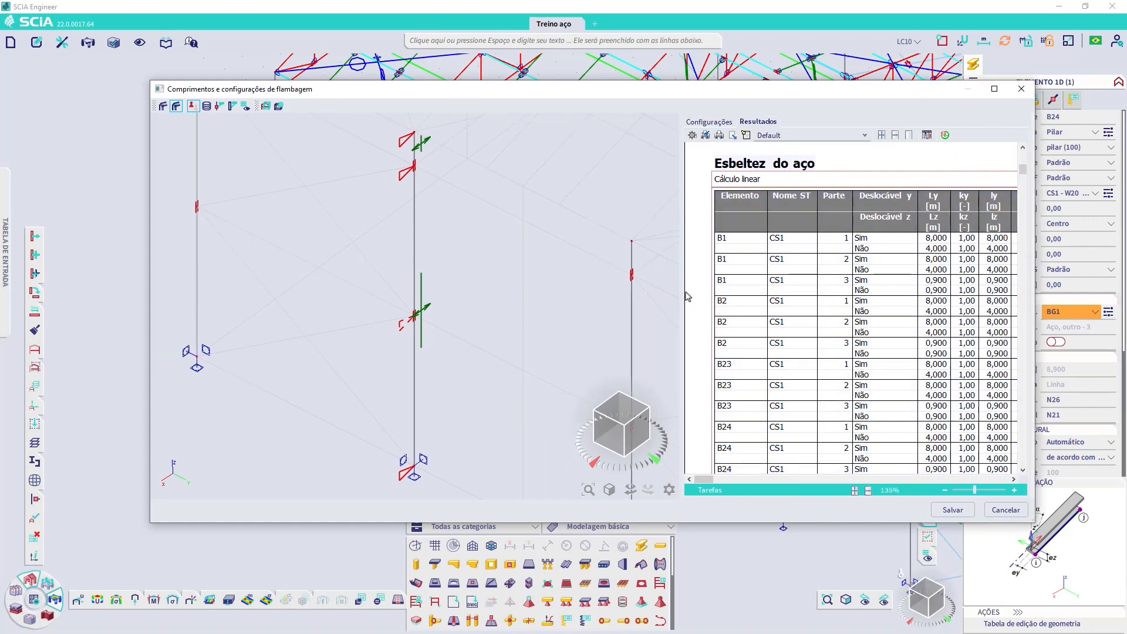
drag(674, 96, 569, 92)
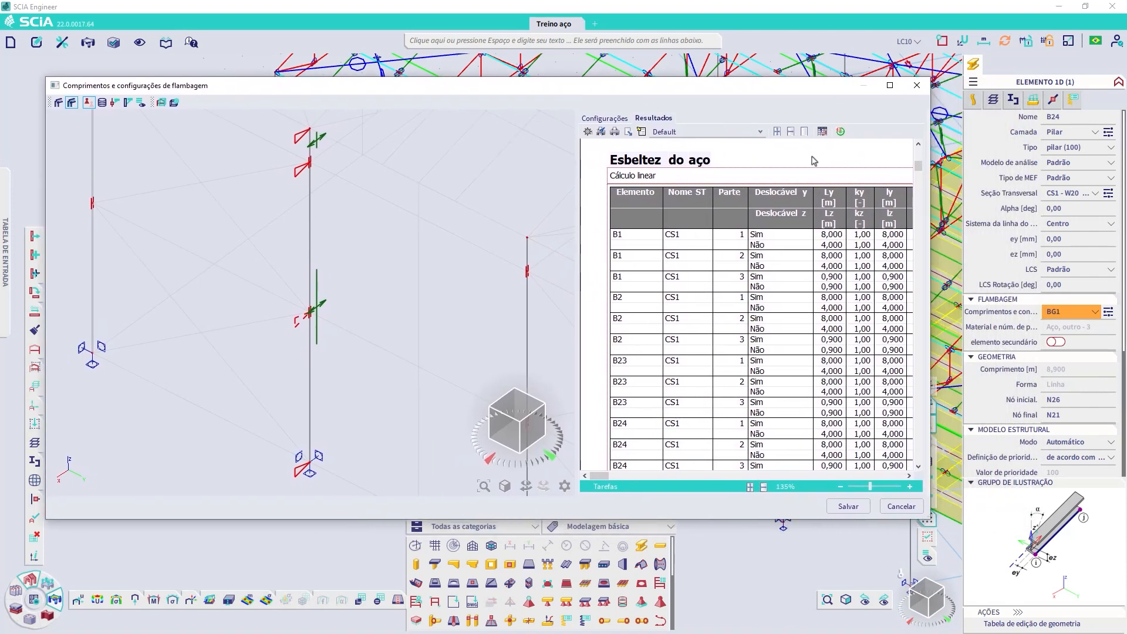
drag(930, 249, 1043, 249)
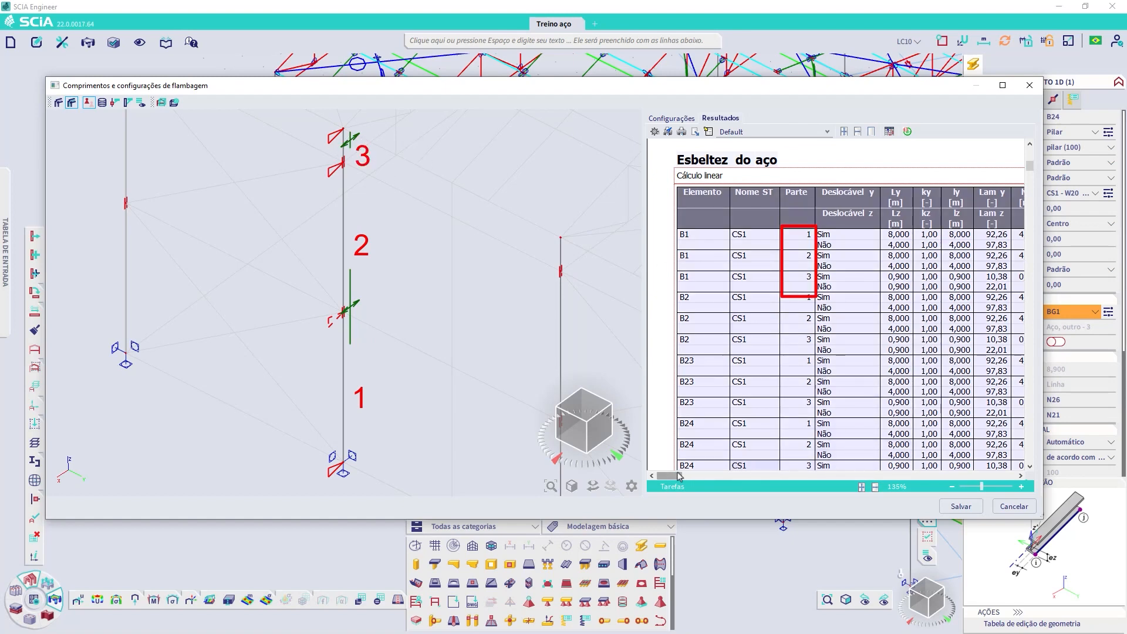
drag(673, 479, 824, 483)
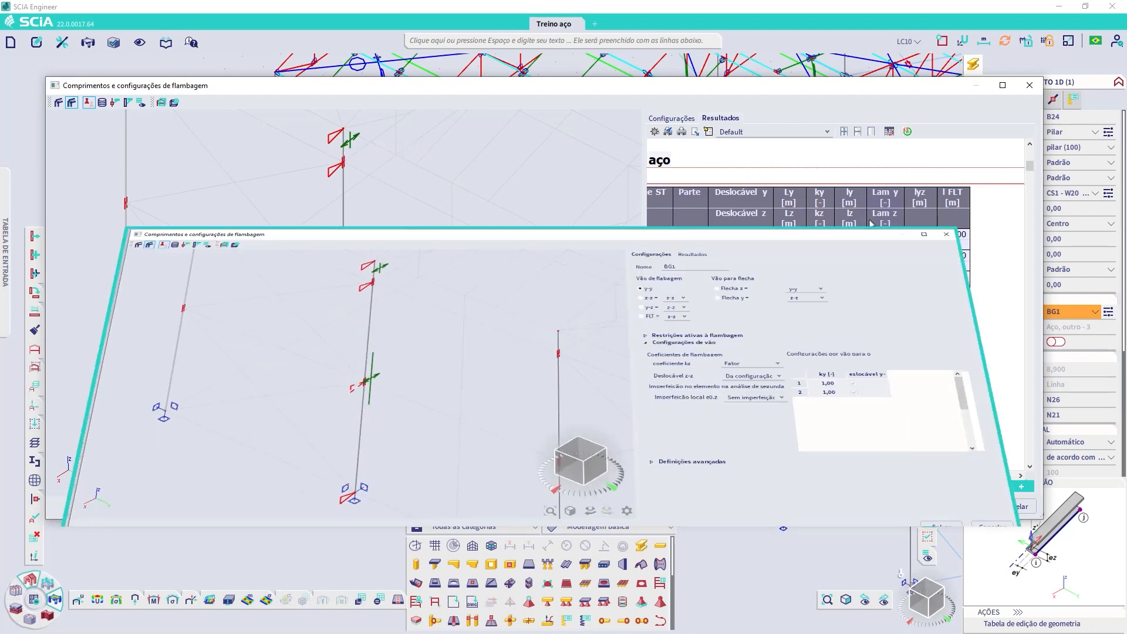
click(658, 187)
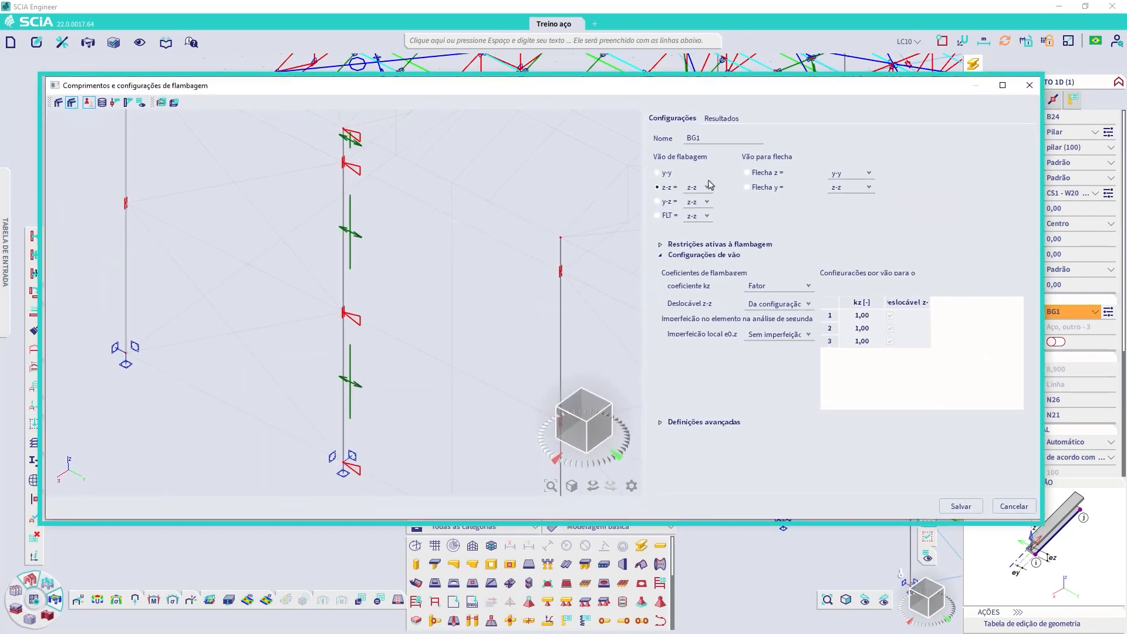
click(720, 118)
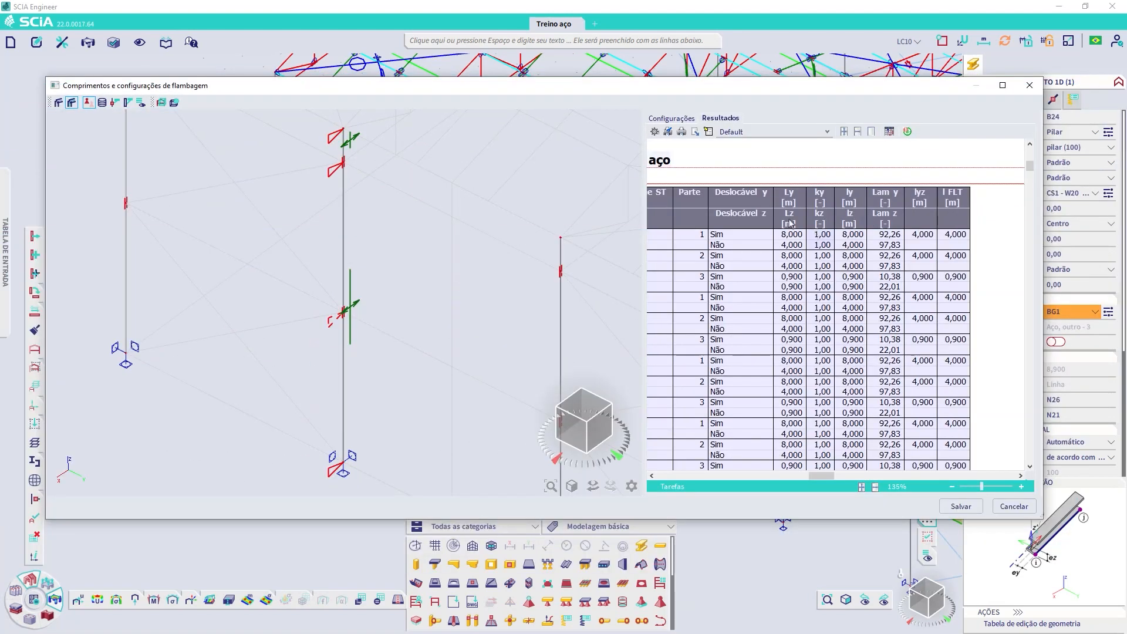
drag(821, 475, 707, 475)
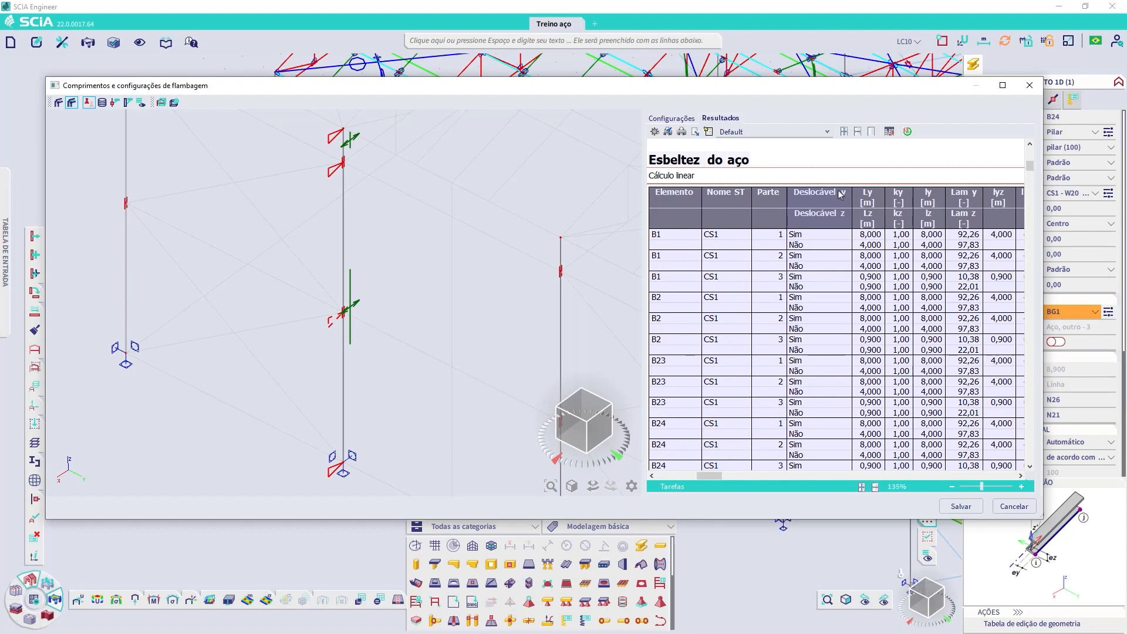
Step: Set the y-y and z-z sway of BG1 to Todos deslocáveis and refresh the slenderness results
click(803, 249)
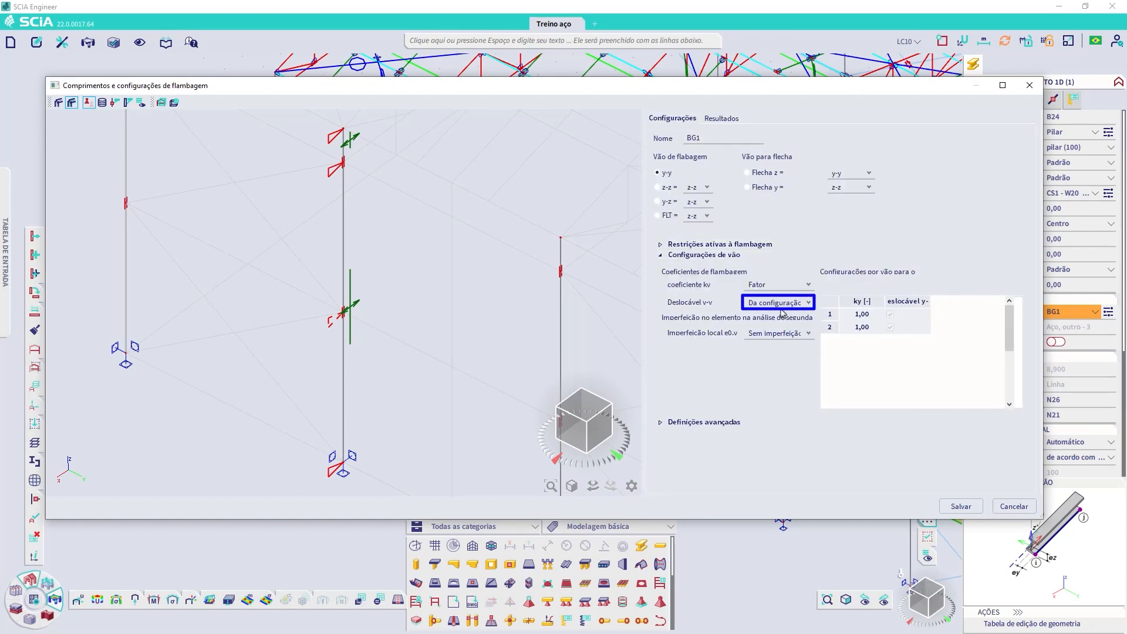
click(776, 303)
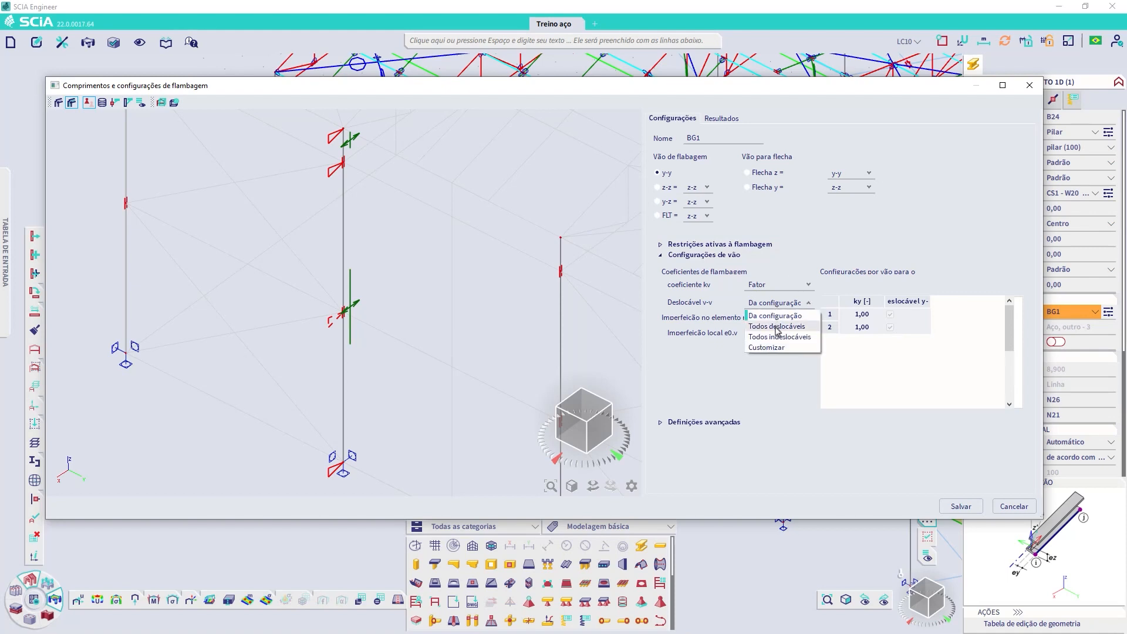
click(778, 327)
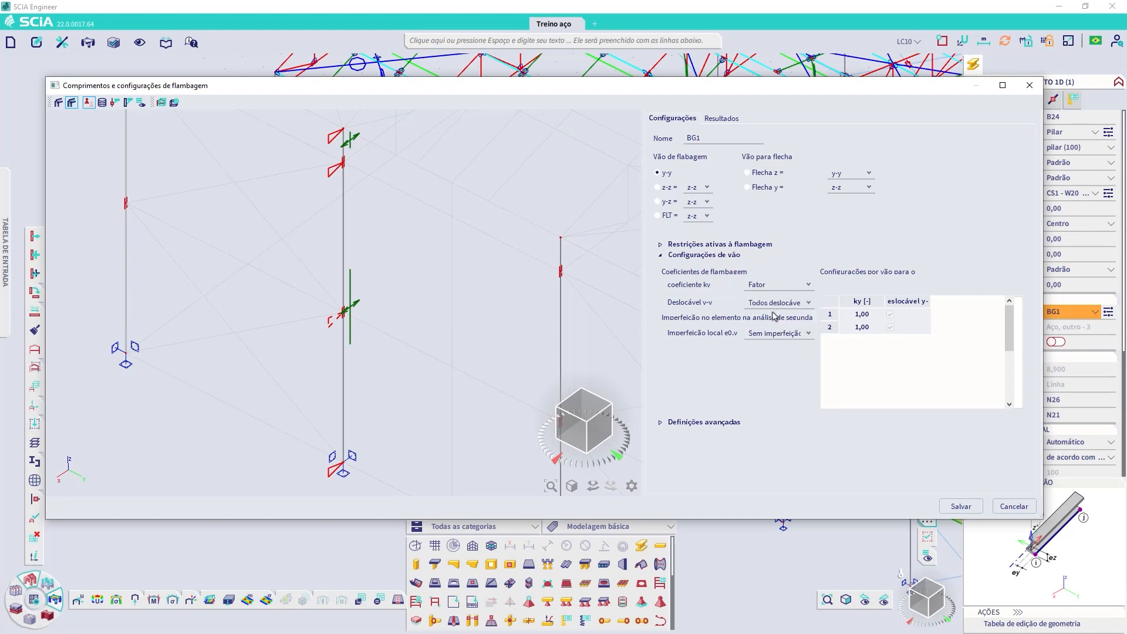
click(657, 187)
click(778, 303)
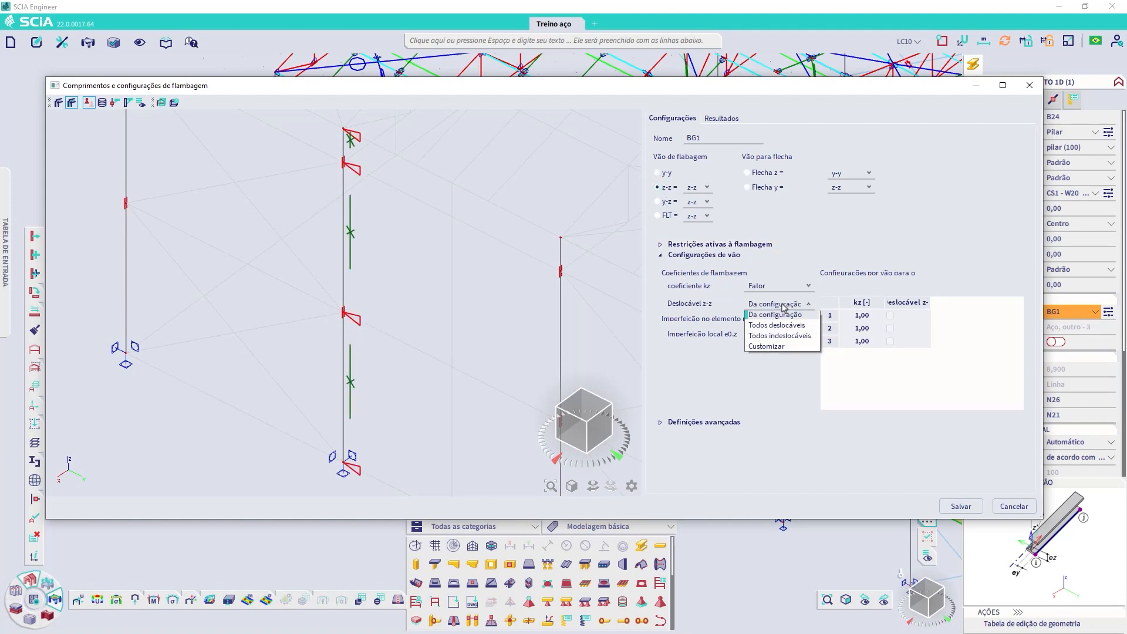
click(776, 325)
click(721, 118)
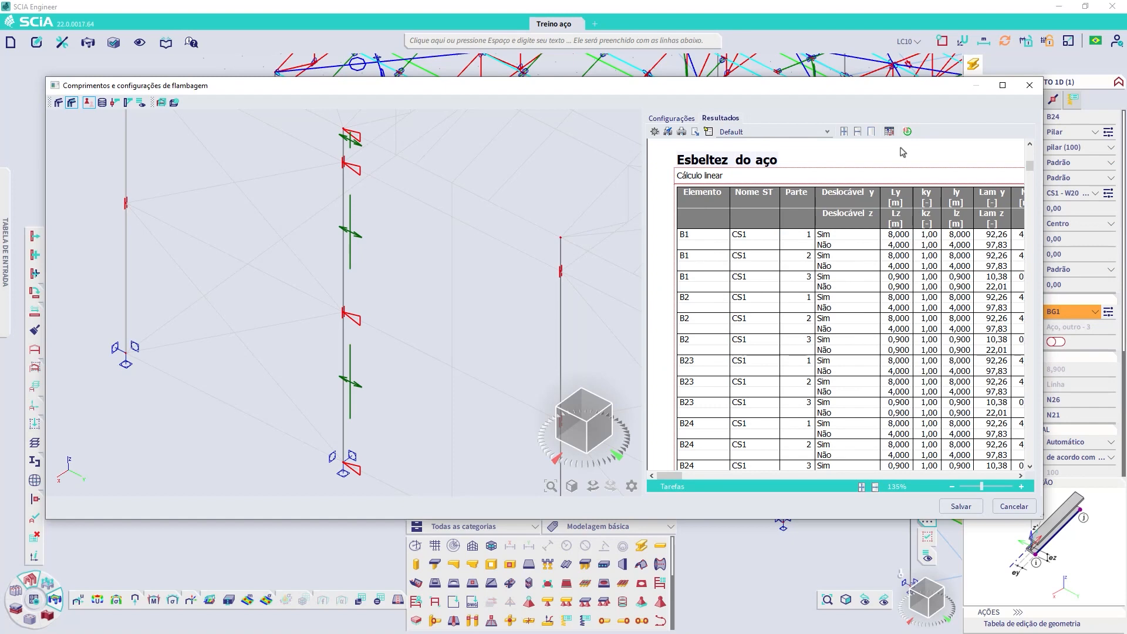
click(908, 132)
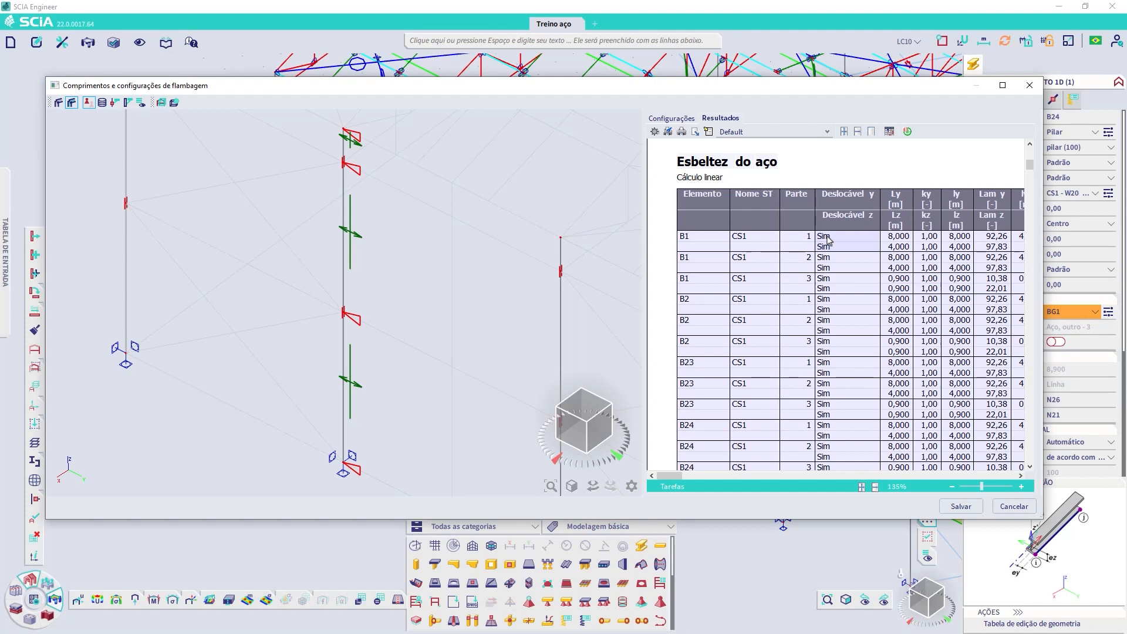
Step: Set the kz and ky buckling coefficients to Calcular and review the slenderness results
click(673, 119)
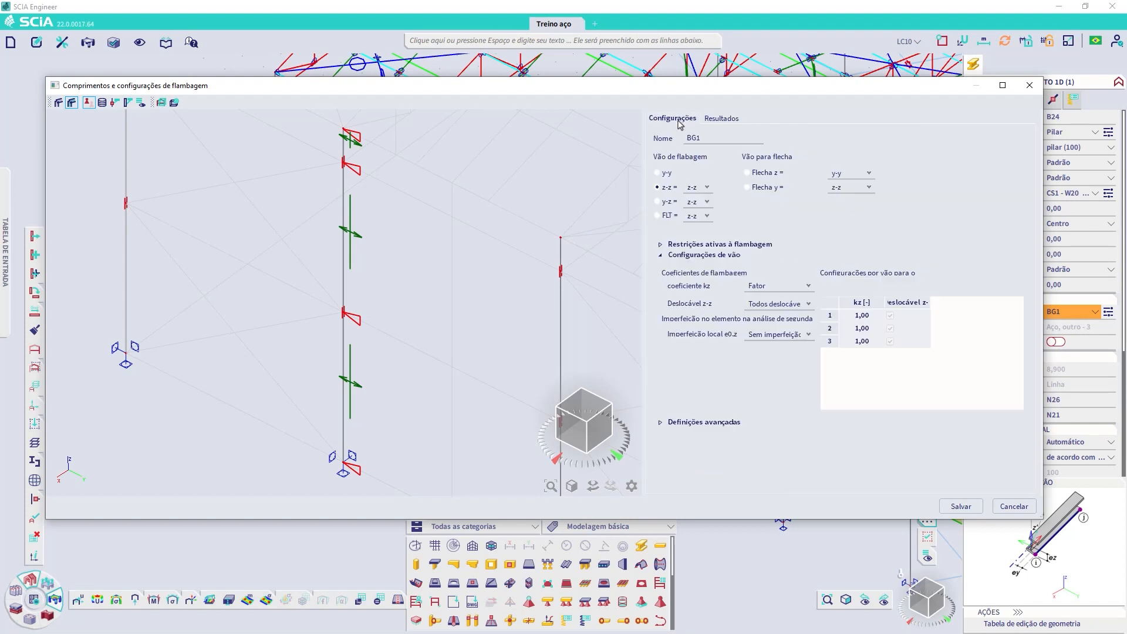
click(800, 292)
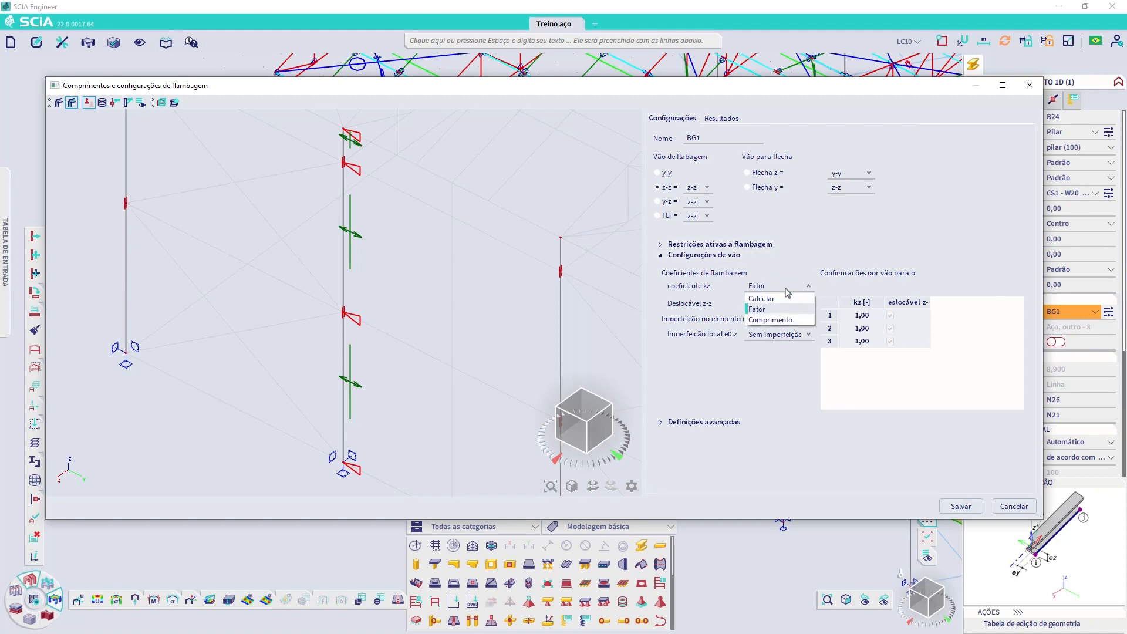
click(762, 294)
click(665, 174)
click(787, 284)
click(764, 295)
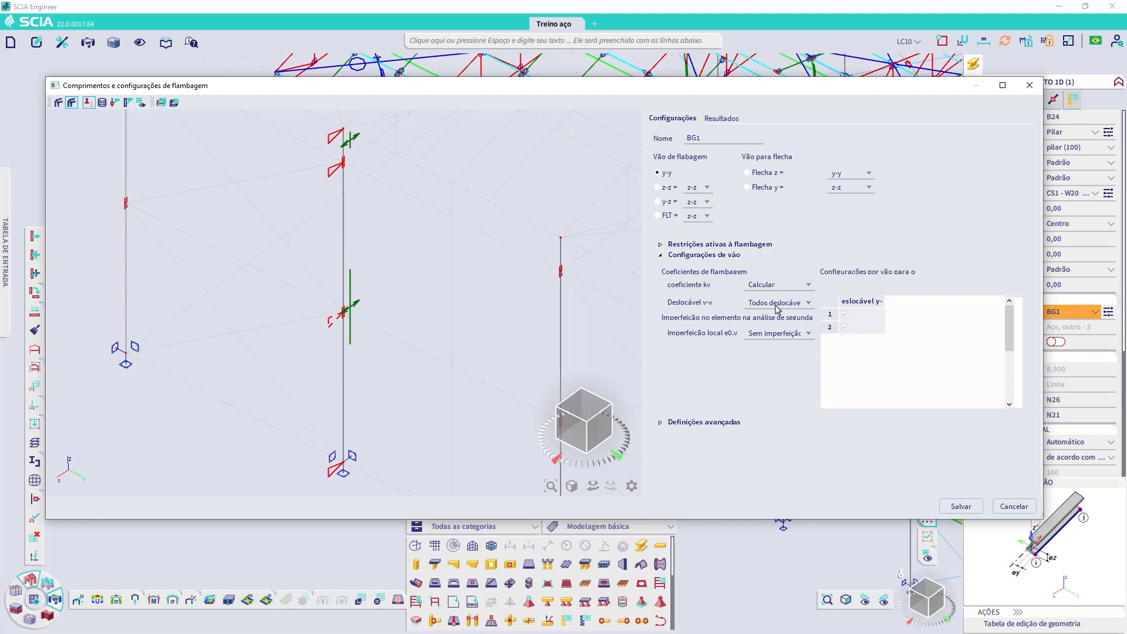
click(721, 118)
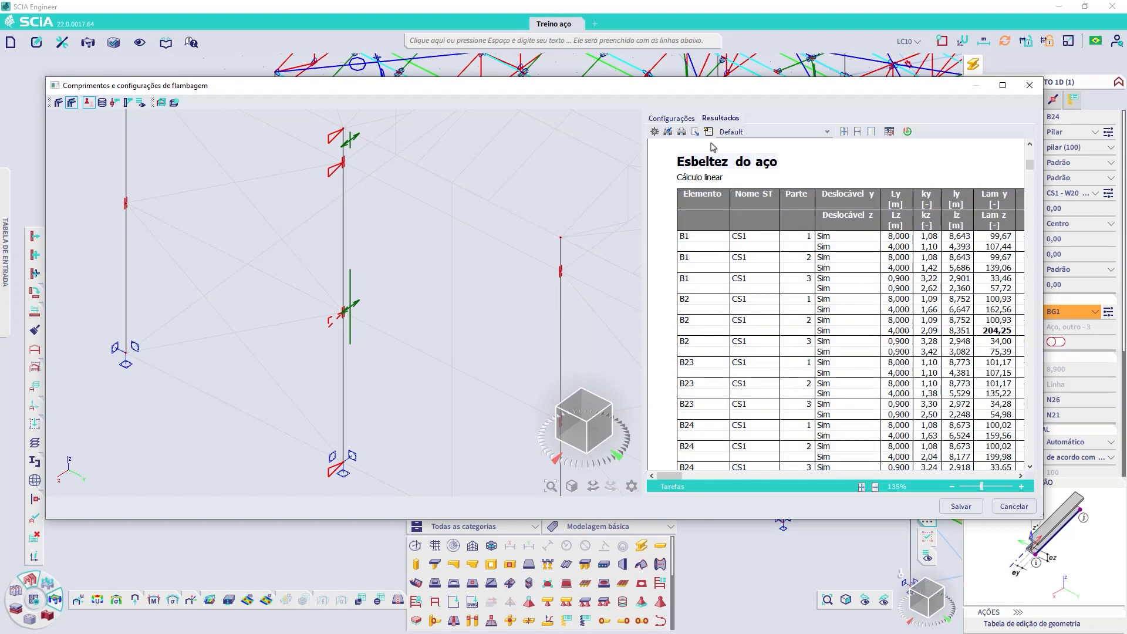
Step: Set the y-y and z-z sway of BG1 to Todos indeslocáveis and refresh the slenderness results
click(673, 120)
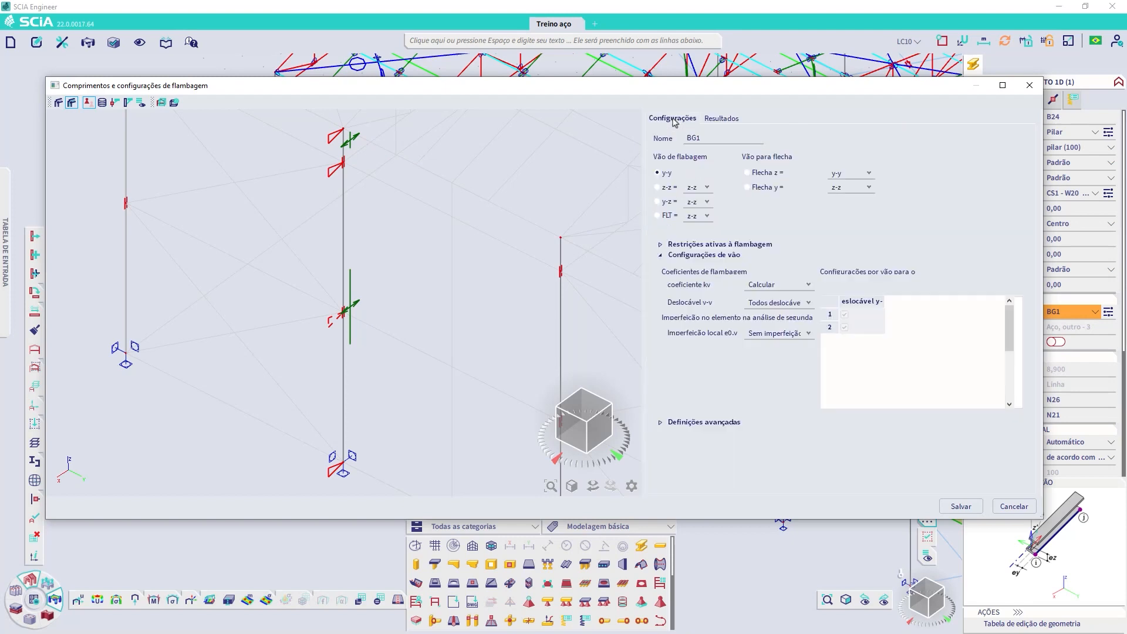
click(805, 303)
click(778, 342)
click(675, 189)
click(796, 304)
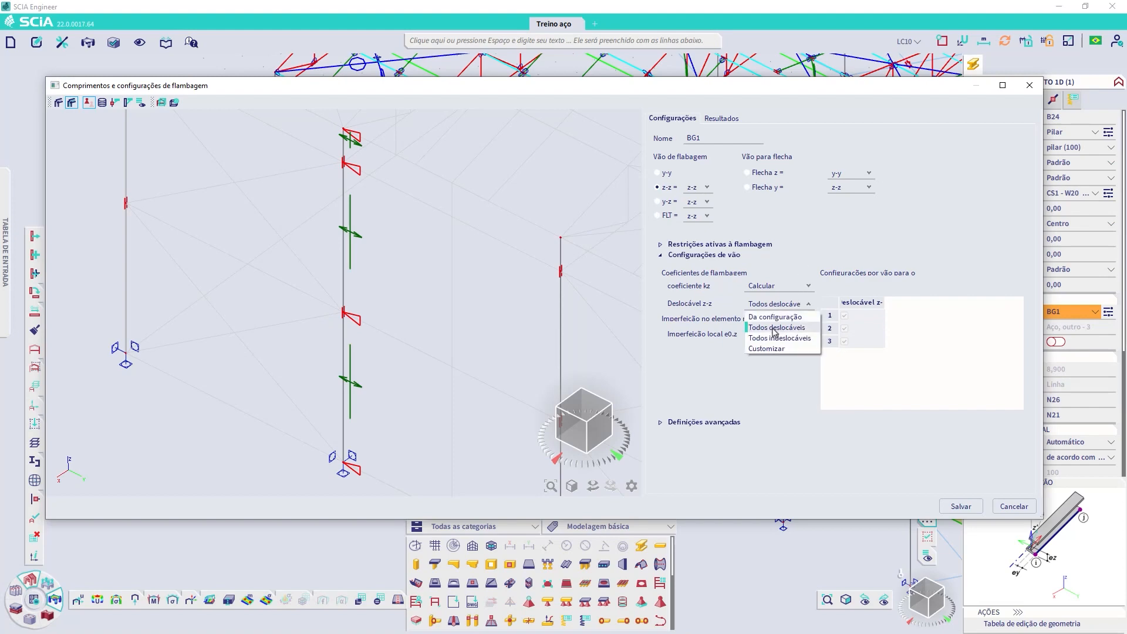
click(773, 339)
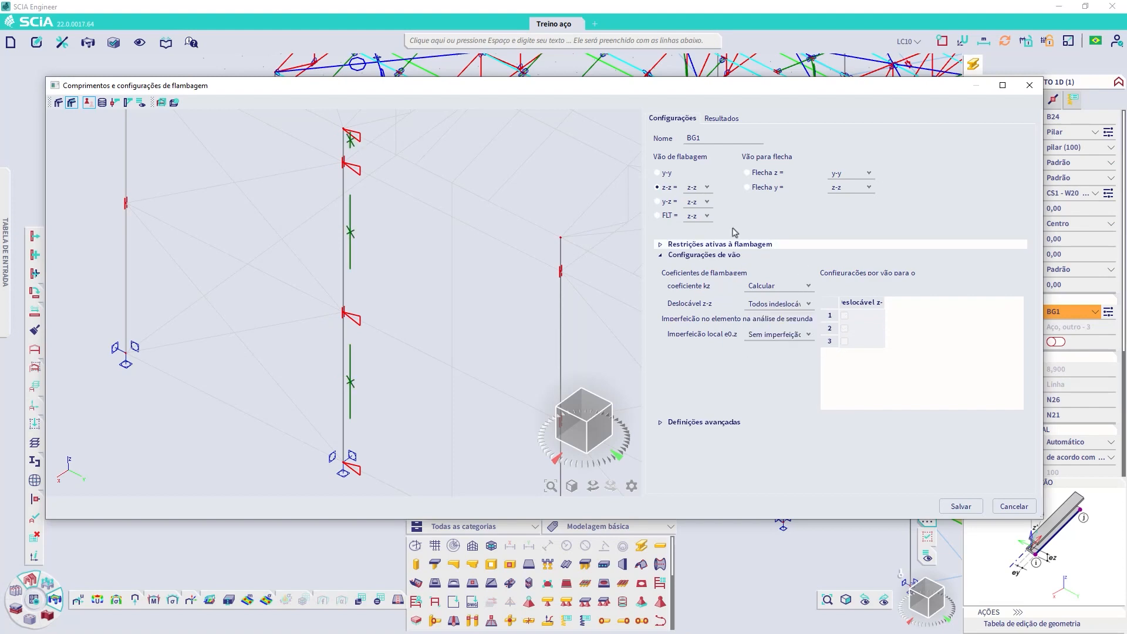
click(722, 120)
click(908, 132)
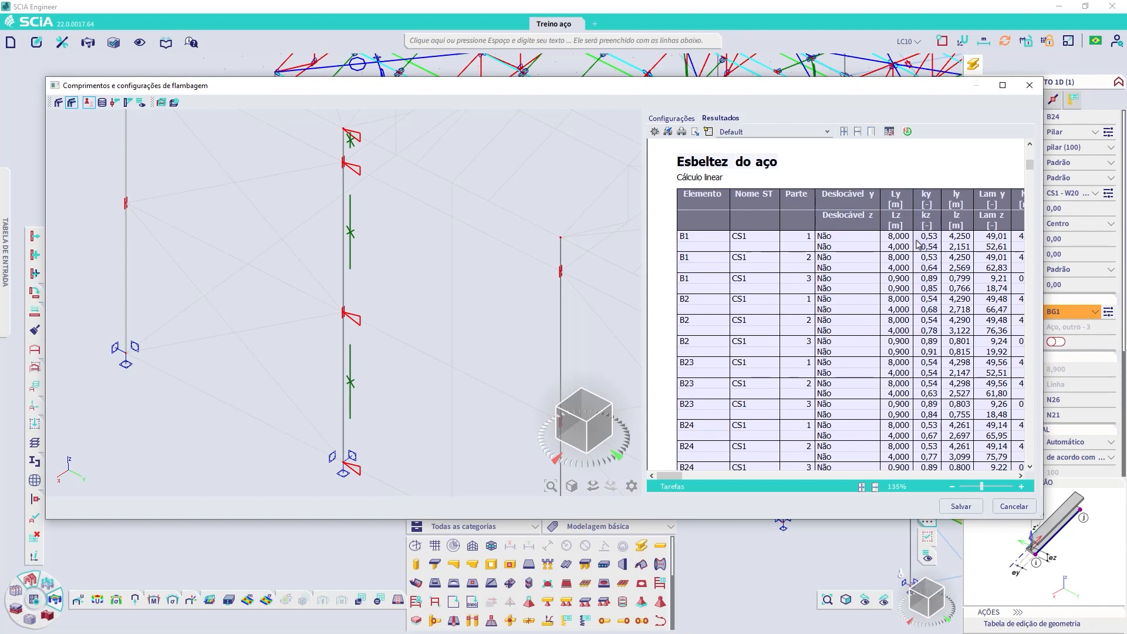
Step: Set the kz and ky buckling coefficients of BG1 to Fator
click(680, 120)
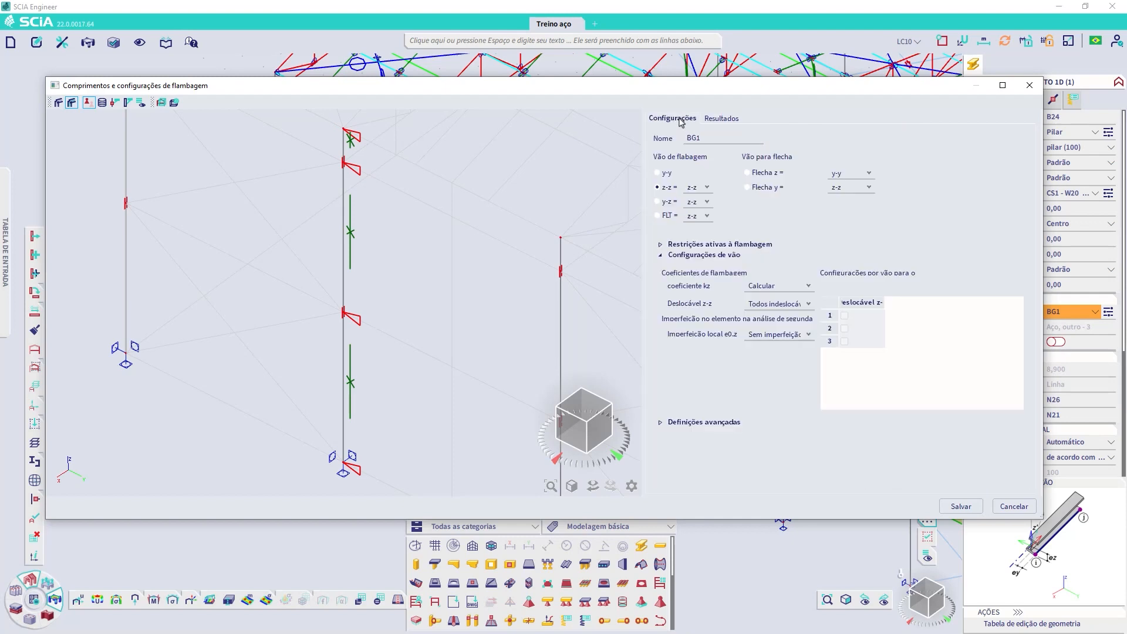
click(778, 286)
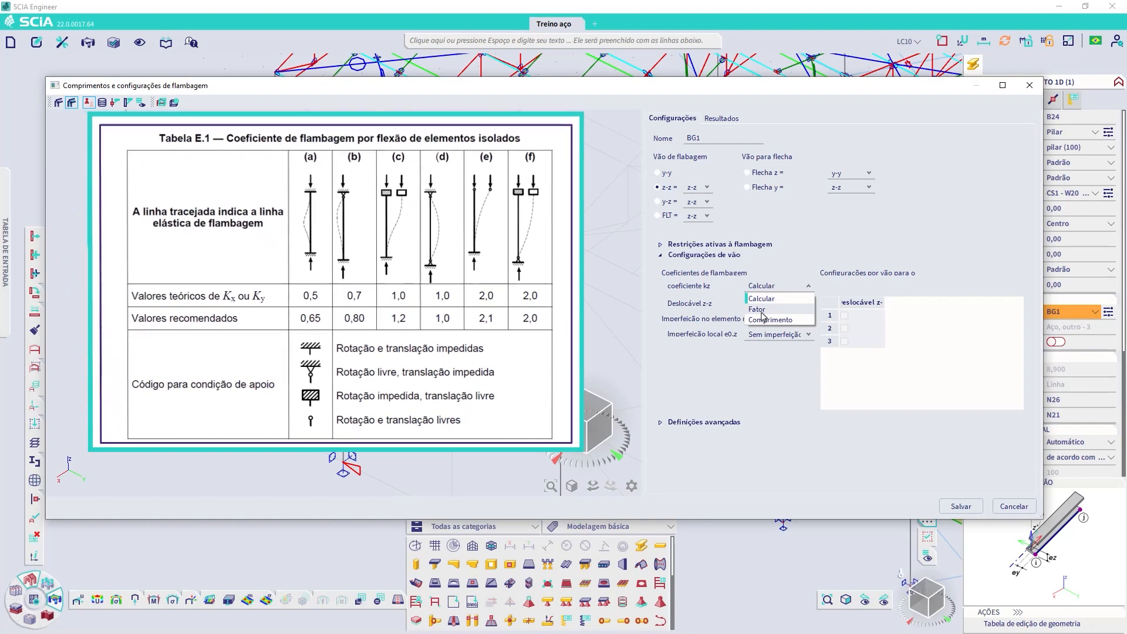
click(762, 312)
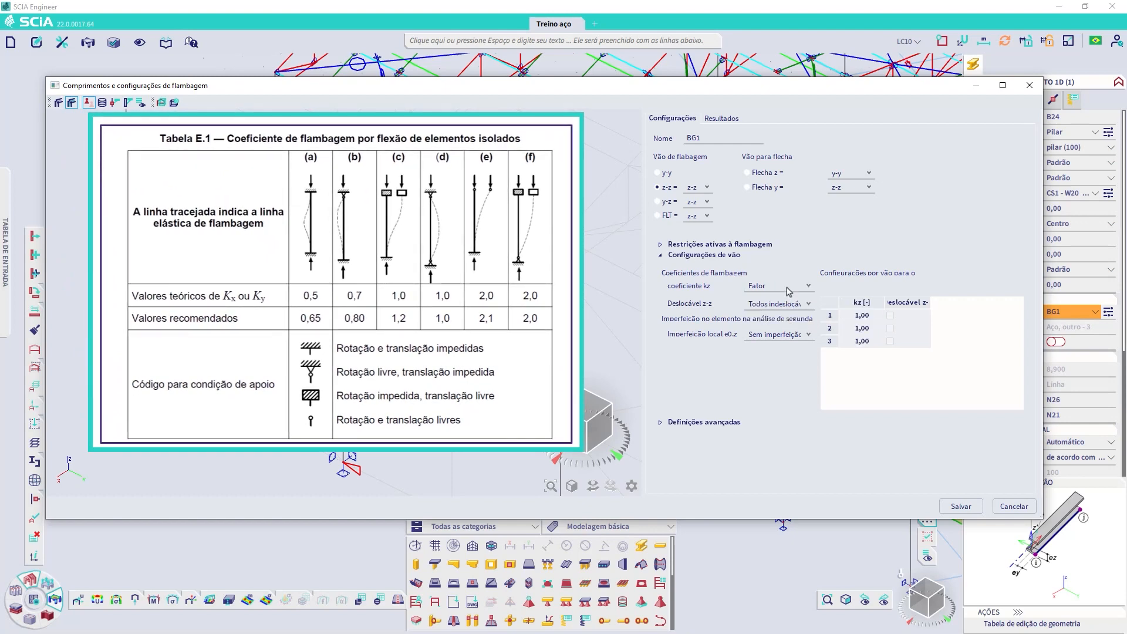
click(657, 173)
click(765, 286)
click(762, 308)
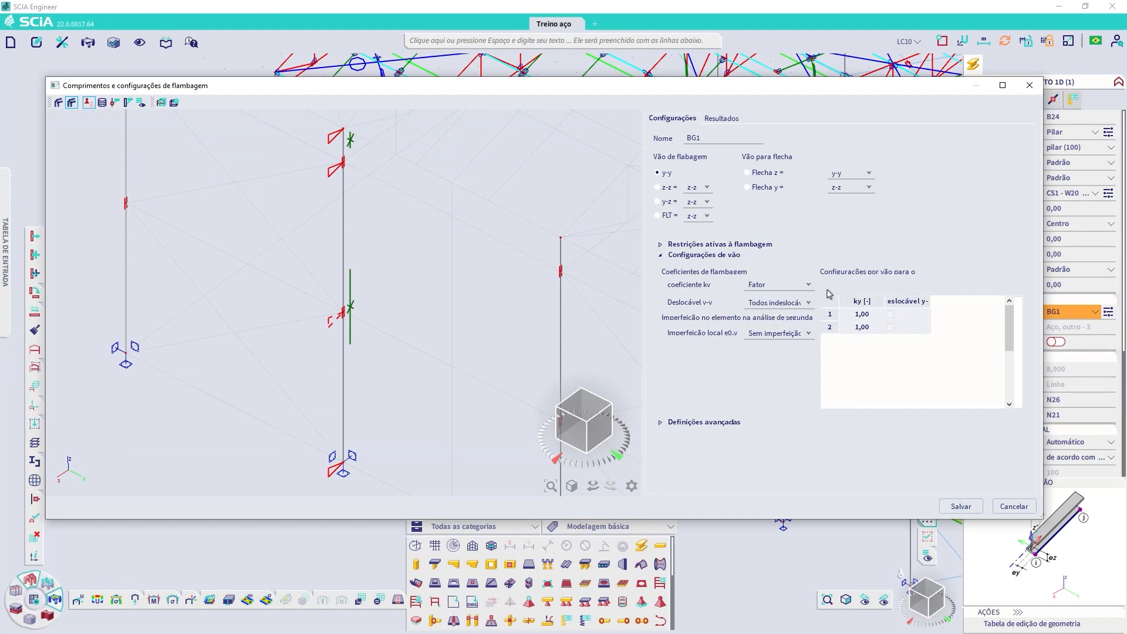
Step: Examine the per-span ky and kz factors of BG1 in the y-y and z-z buckling directions
click(862, 315)
click(863, 329)
click(864, 316)
click(864, 326)
click(863, 313)
click(674, 187)
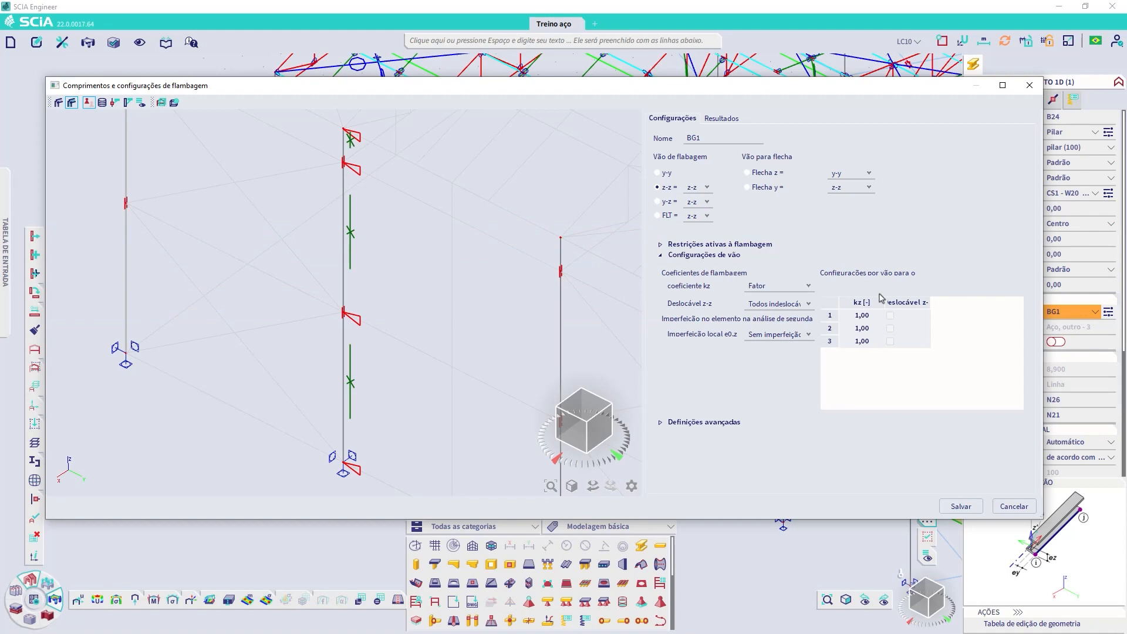
click(667, 175)
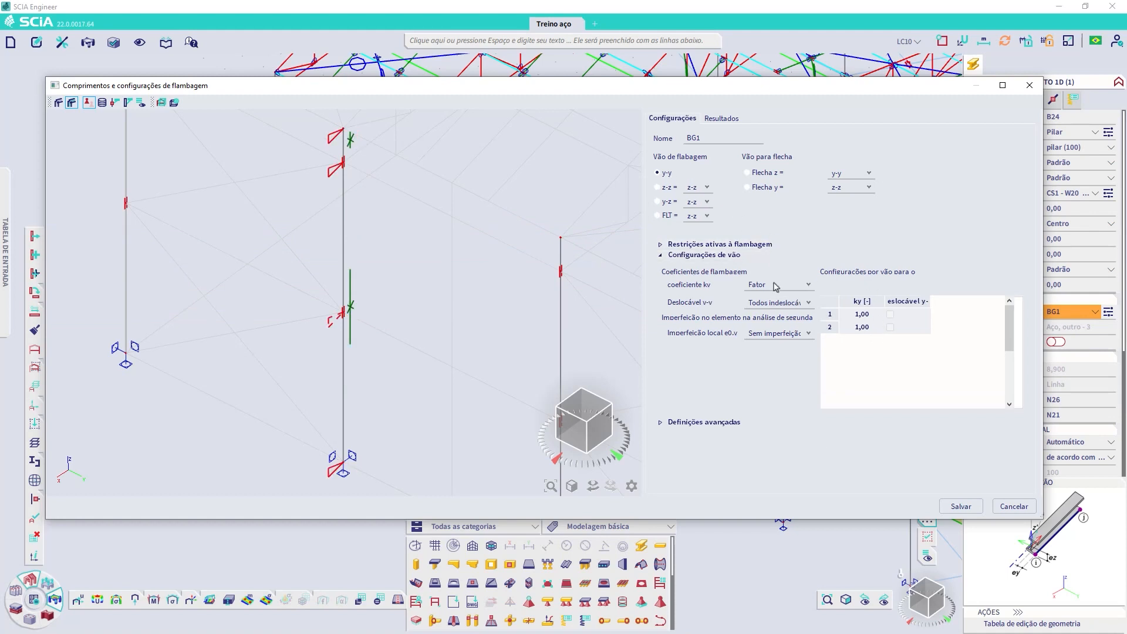
click(667, 188)
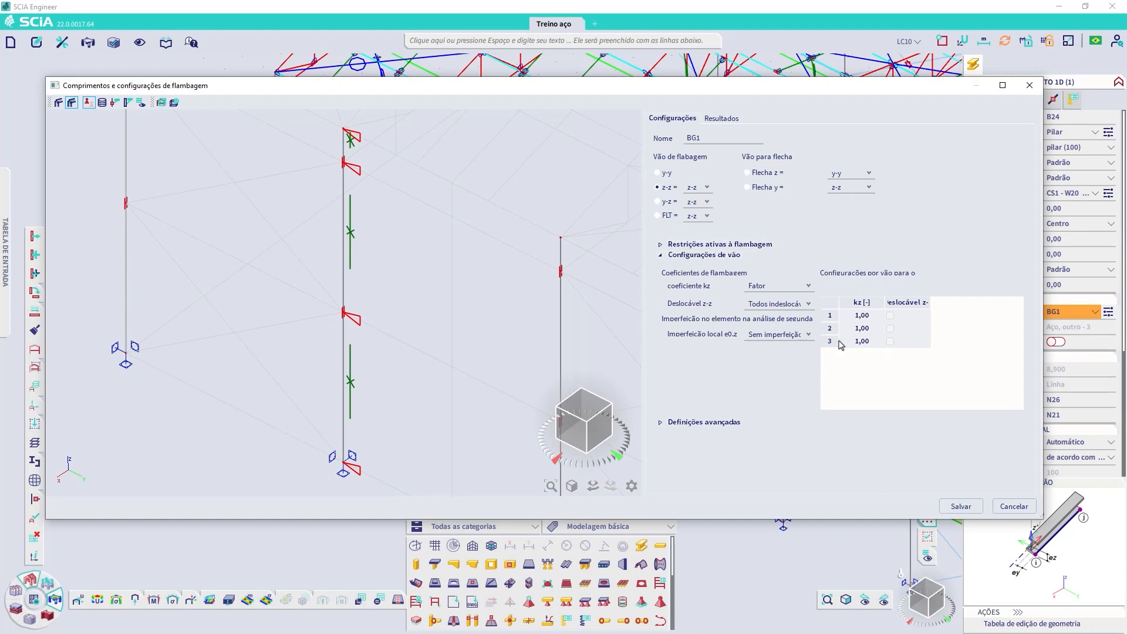
Step: Set the z-z and y-y sway of BG1 to Da configuração
click(764, 304)
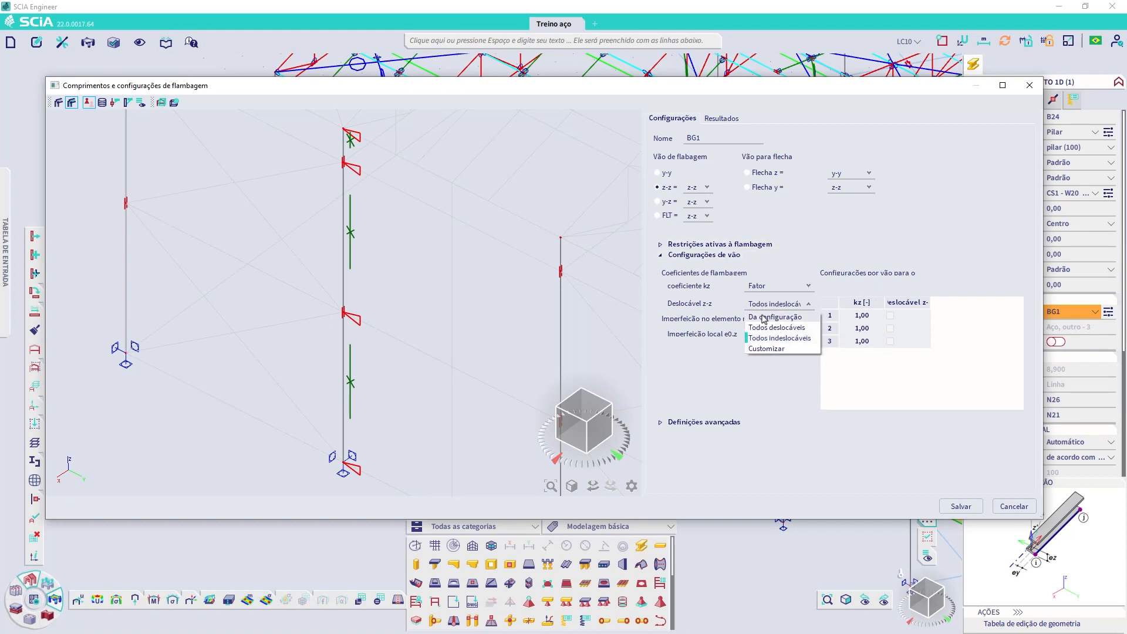
click(765, 313)
click(658, 172)
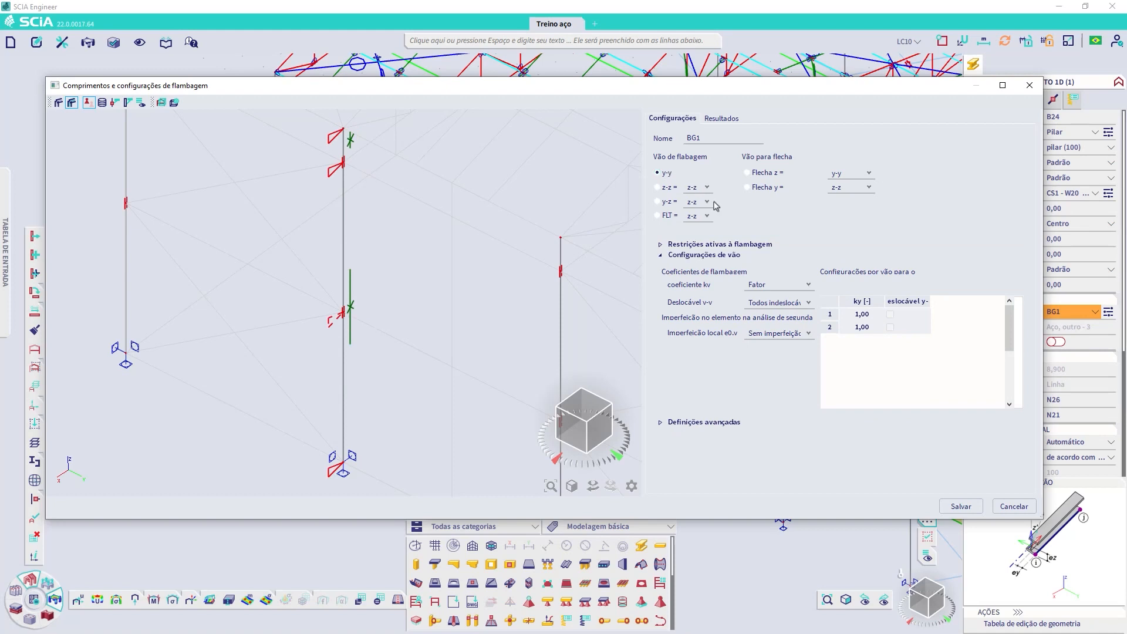
click(764, 303)
click(758, 314)
Step: Review the ky factors of the first two y-y spans and the ky coefficient options, keeping Fator
click(870, 313)
click(870, 329)
click(874, 313)
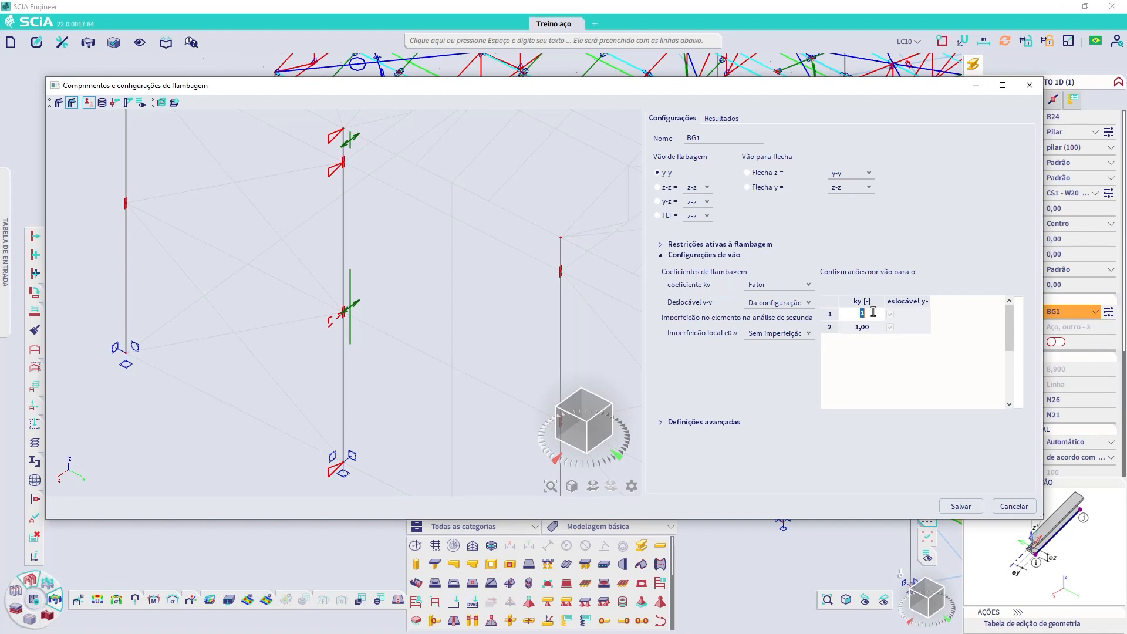
click(873, 327)
click(769, 285)
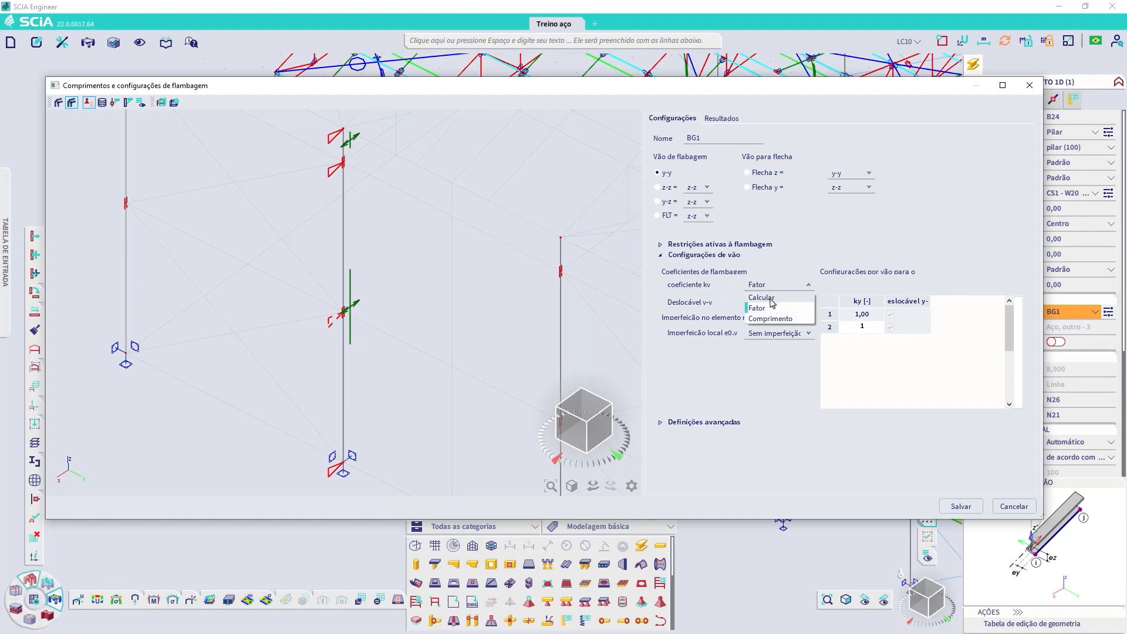
click(776, 309)
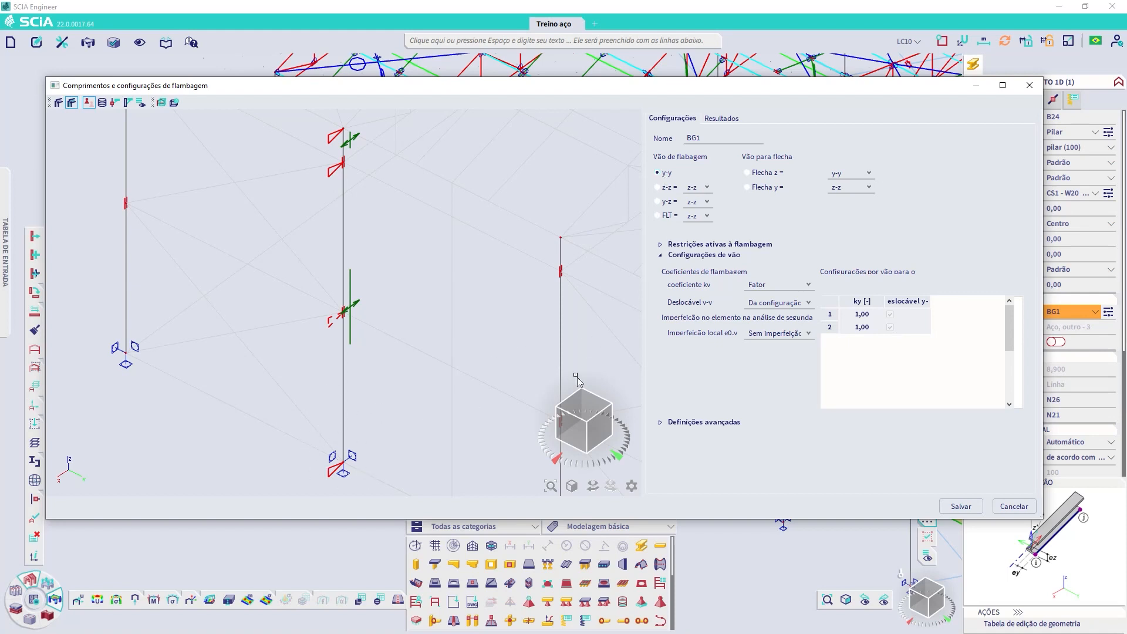
Step: Try Calcular as the ky coefficient of BG1, review the y-y sway options, and leave the buckling settings without saving
click(785, 285)
click(769, 303)
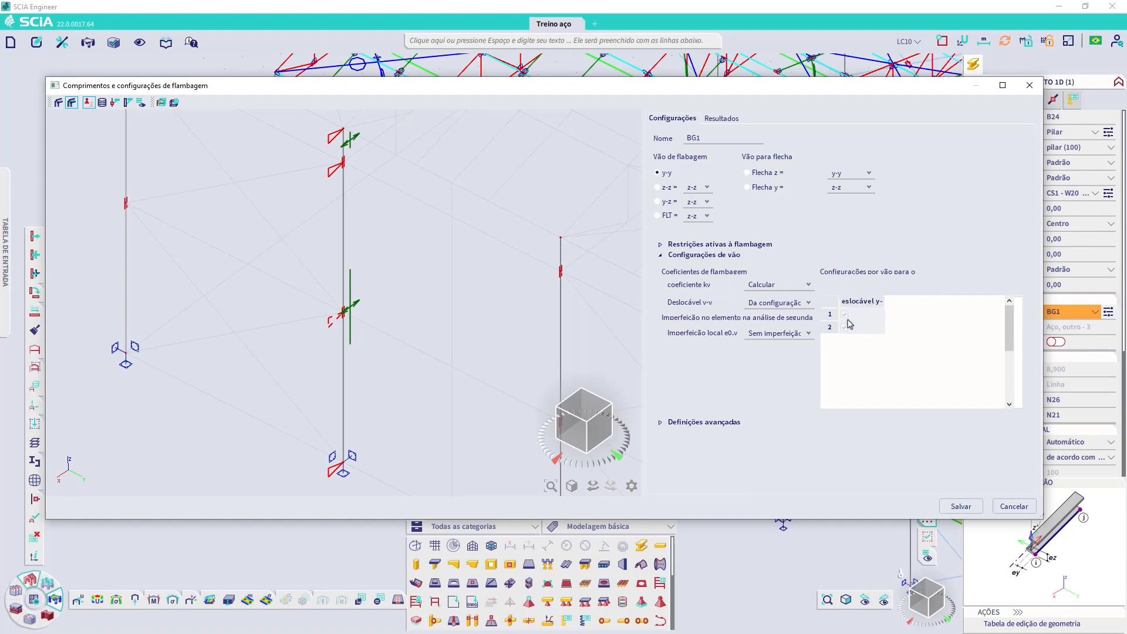
click(804, 304)
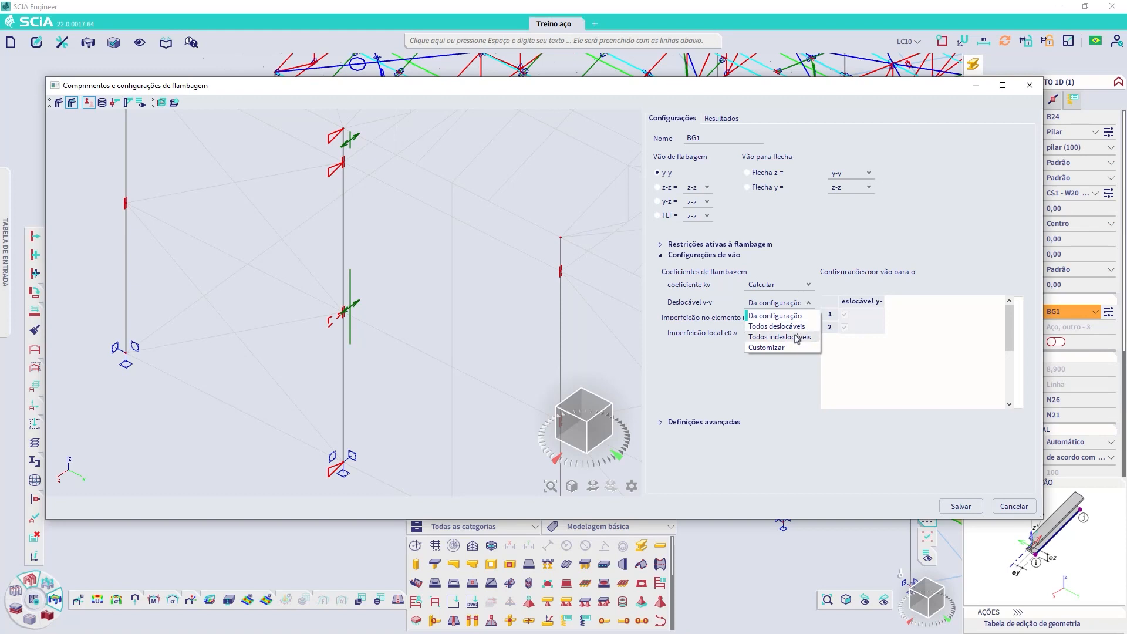
click(794, 306)
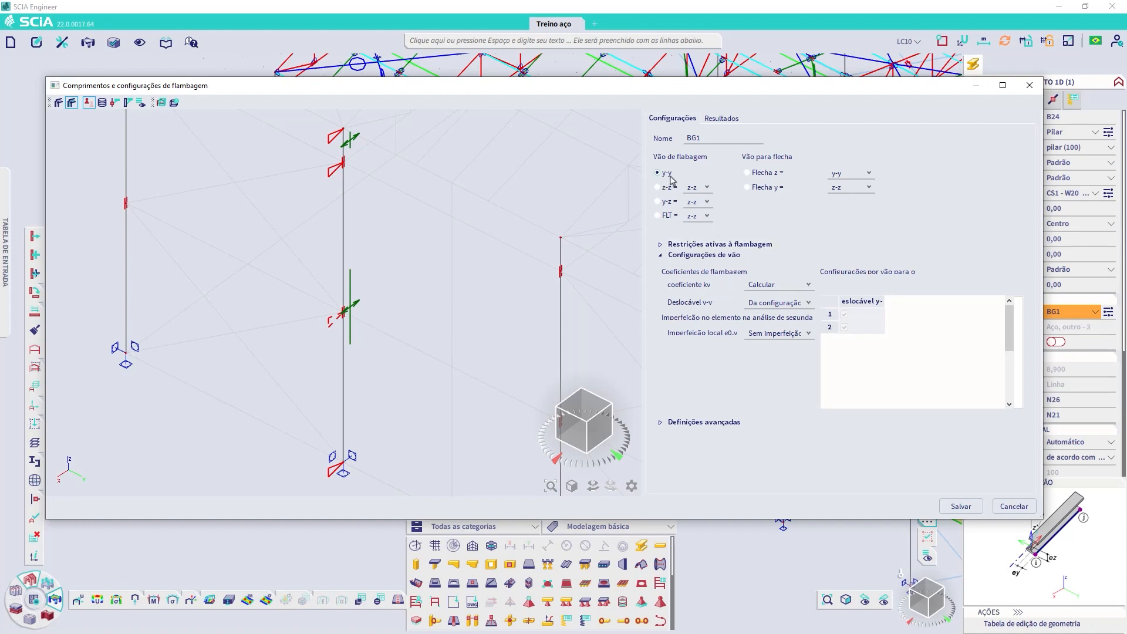
click(768, 286)
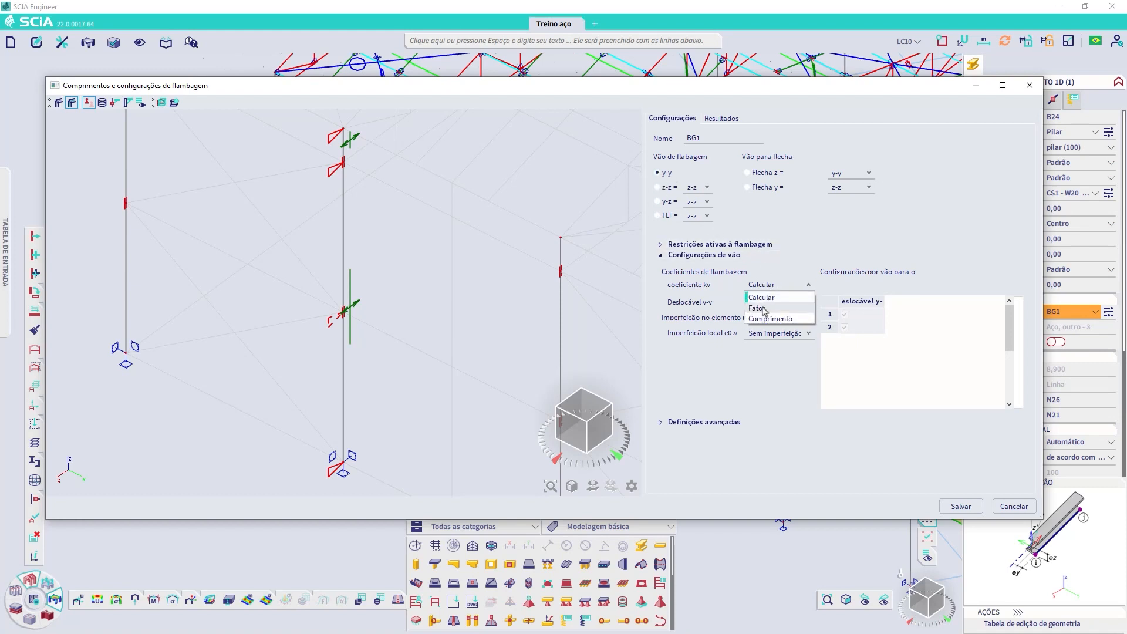
click(769, 306)
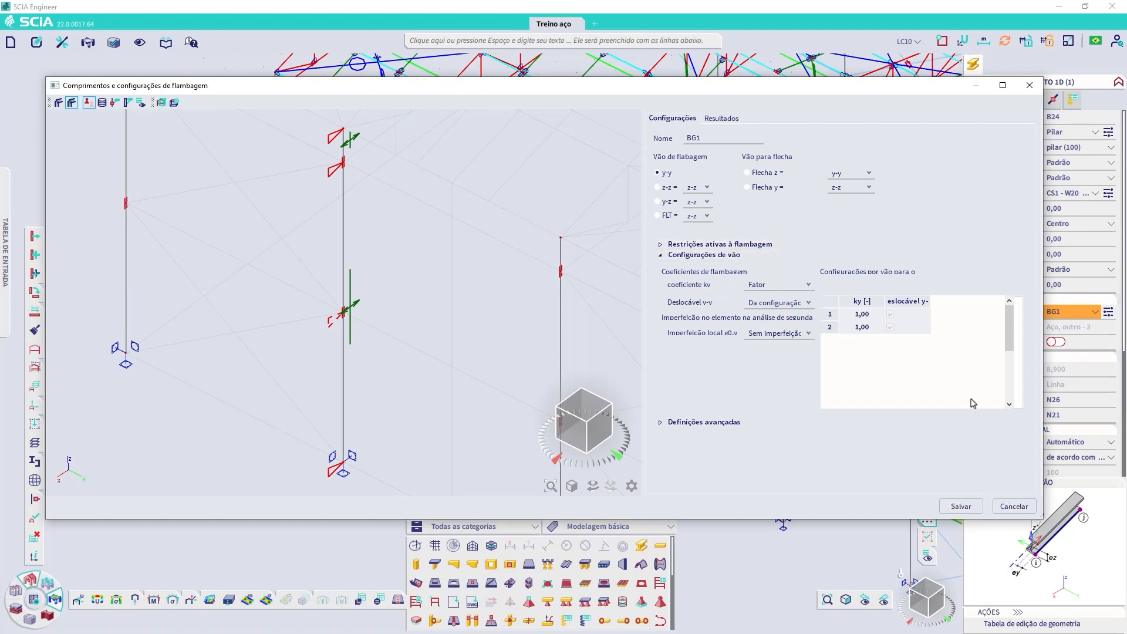
click(1014, 506)
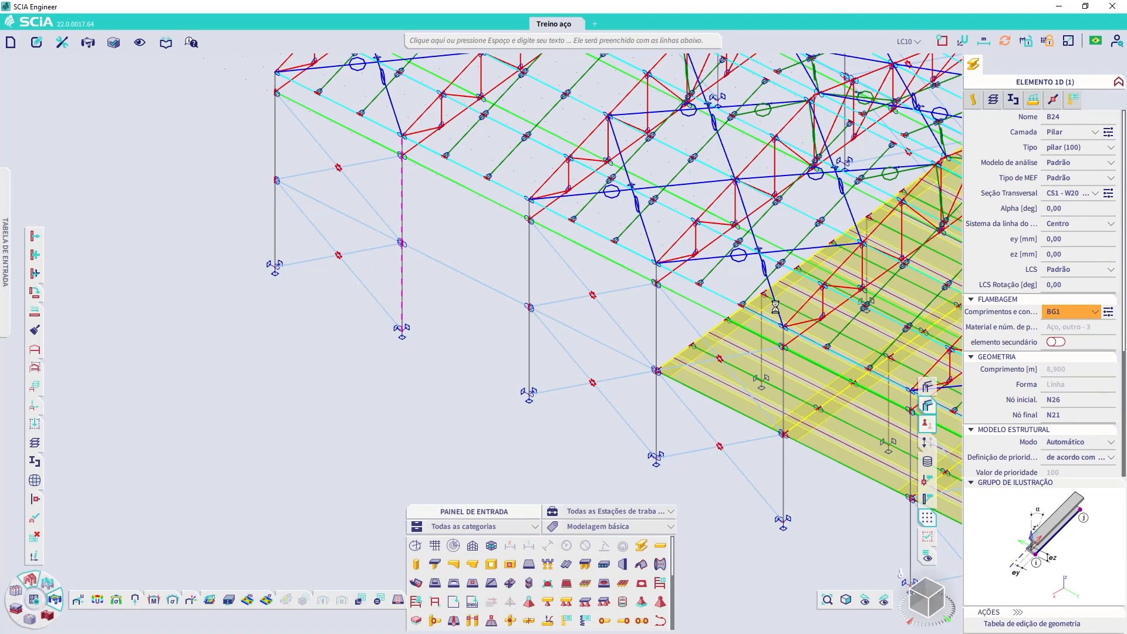
Step: Create a new load case LC11 with the description Estabilidade
middle_drag(461, 217, 542, 297)
key(Escape)
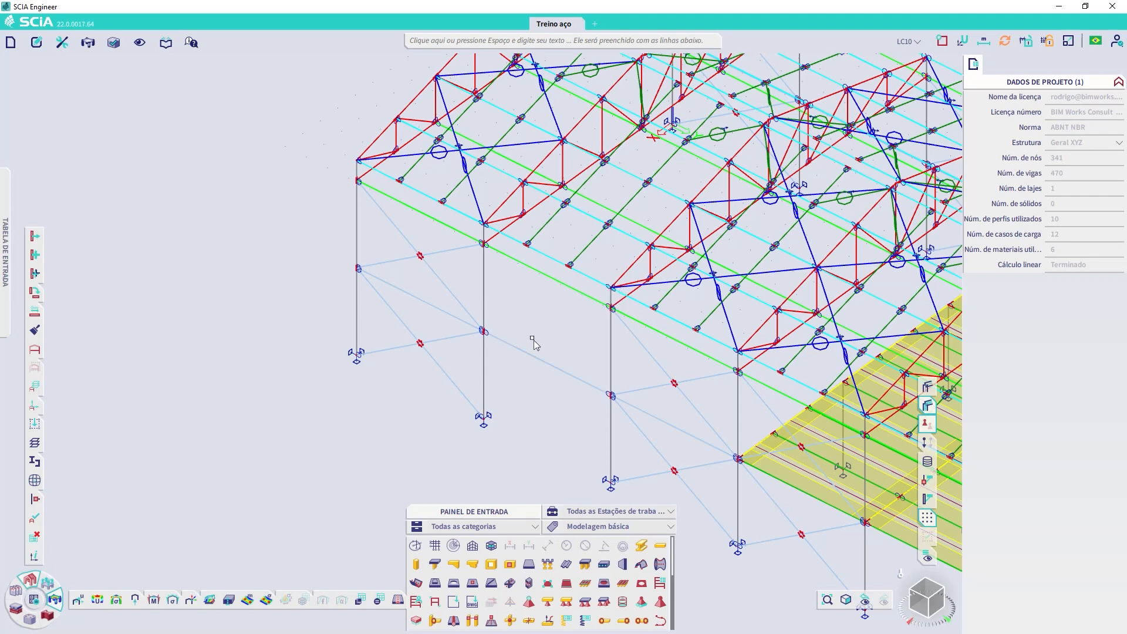
click(941, 41)
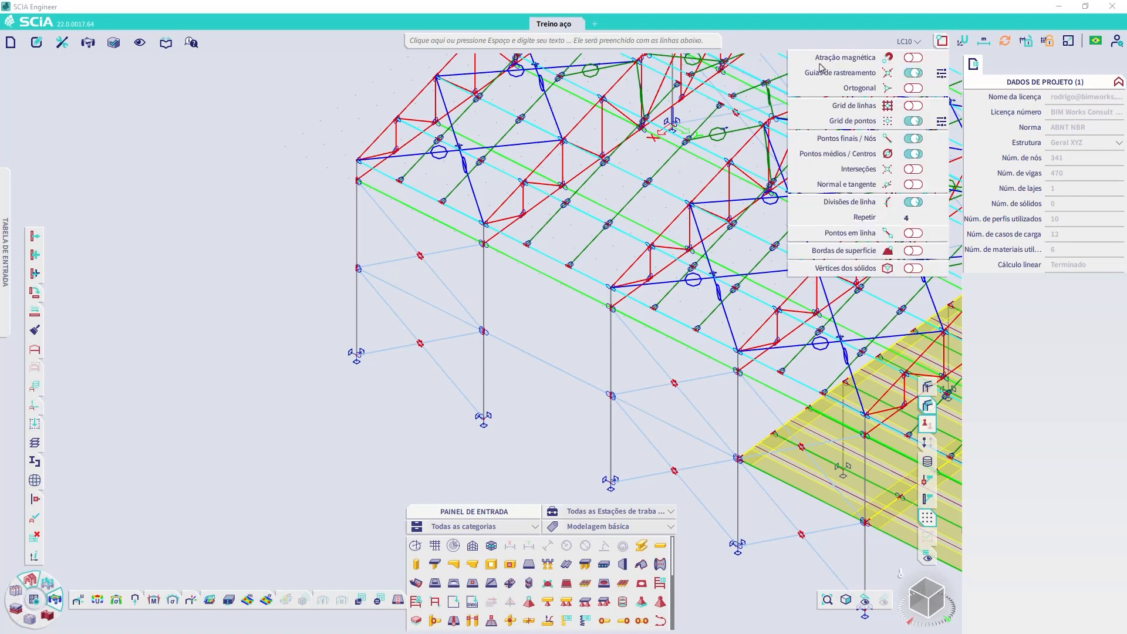
click(44, 583)
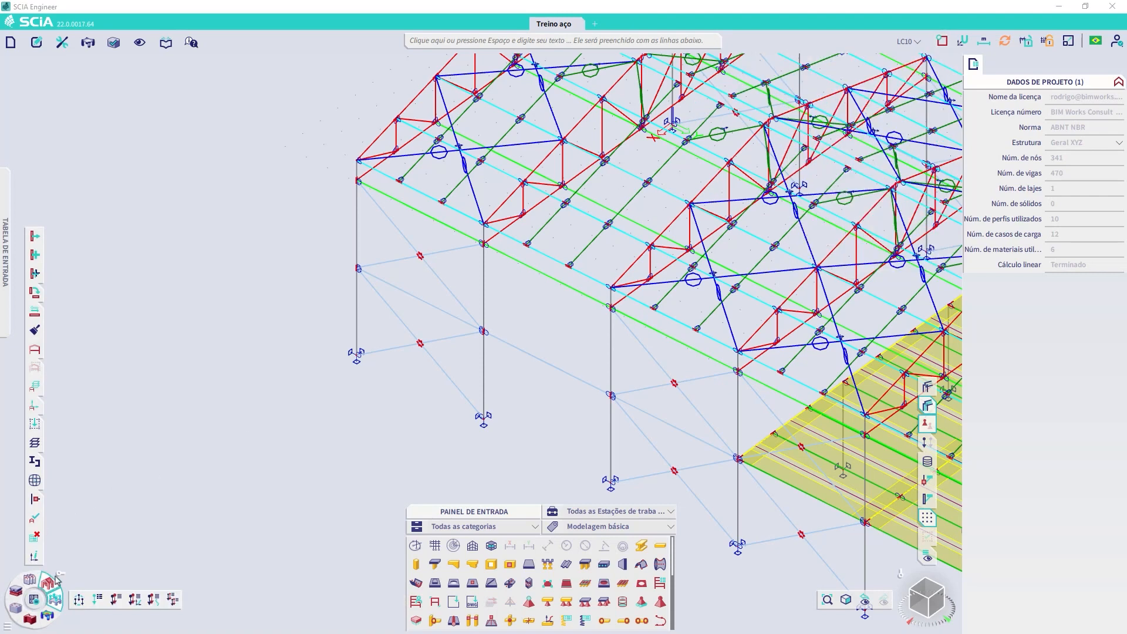
click(98, 603)
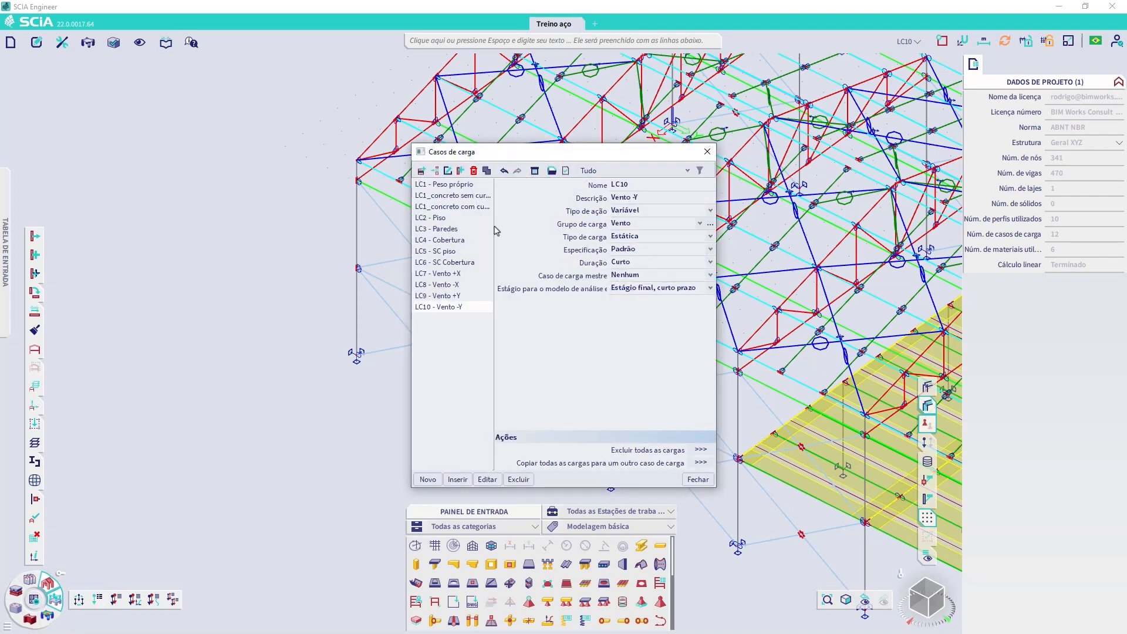
click(427, 479)
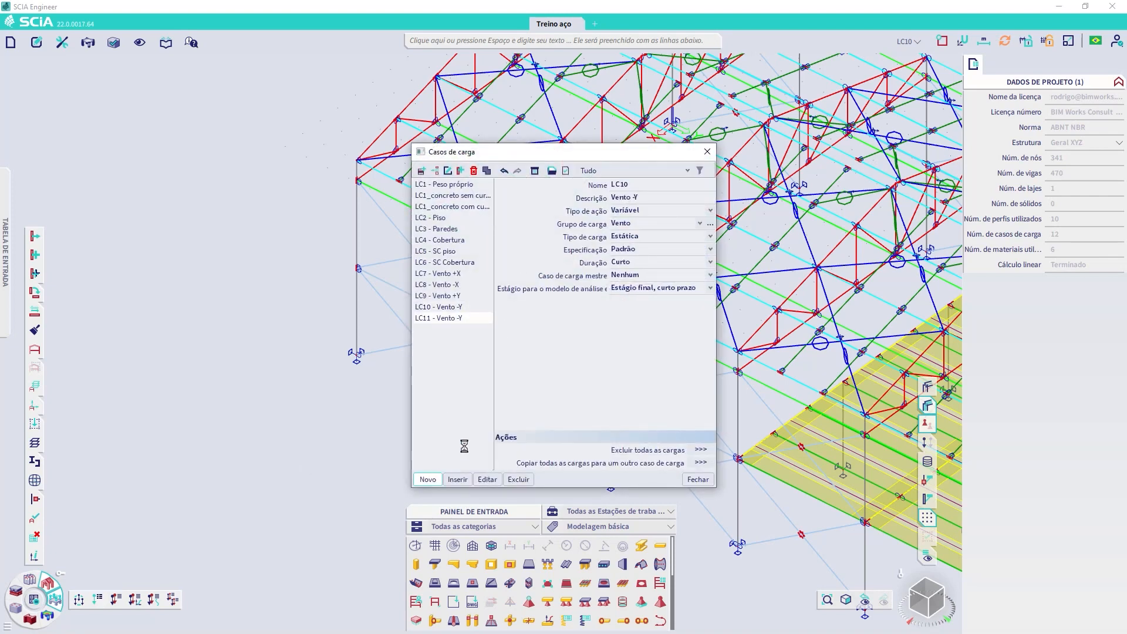
click(645, 198)
text(Estabilidade)
key(Return)
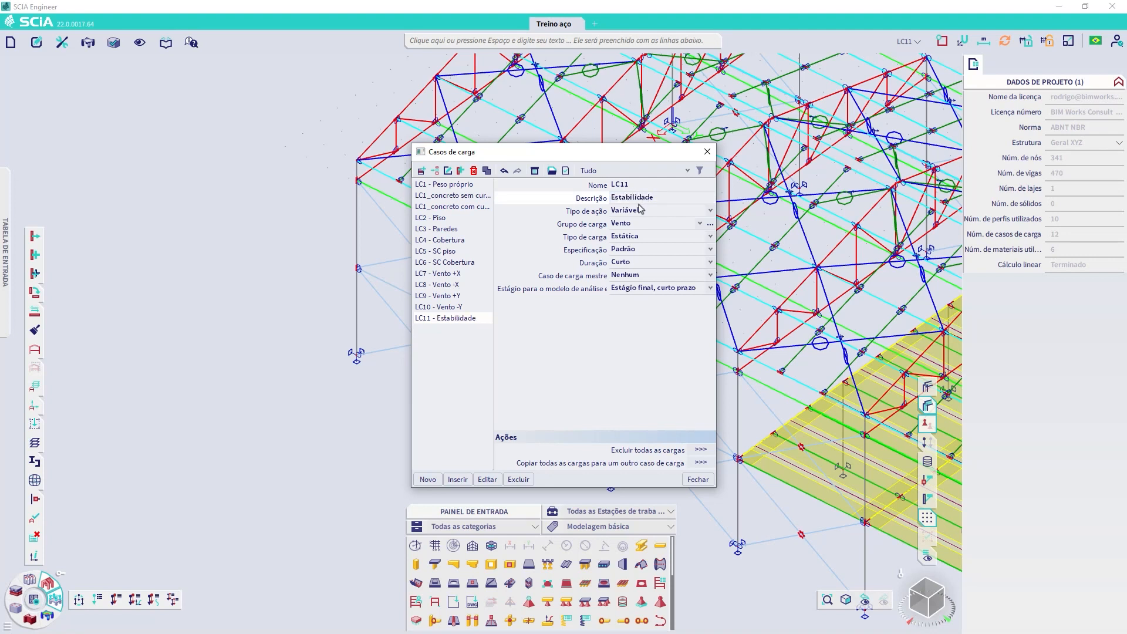
Step: Set the action type of load case LC11 to Permanente and close the load case manager
click(642, 210)
click(641, 209)
click(633, 229)
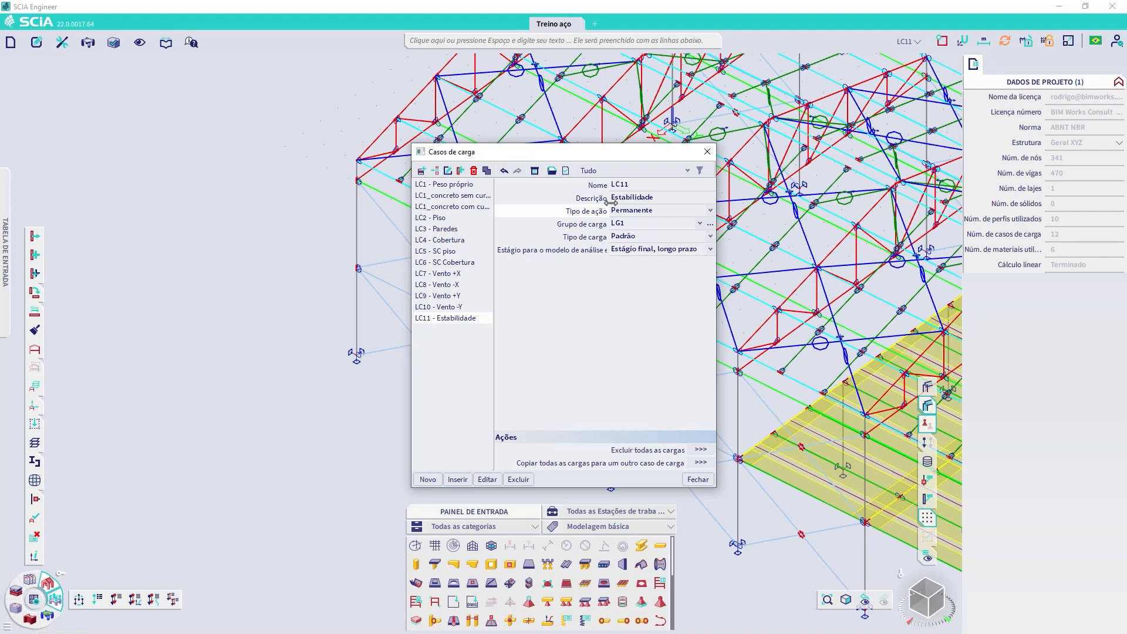
click(698, 480)
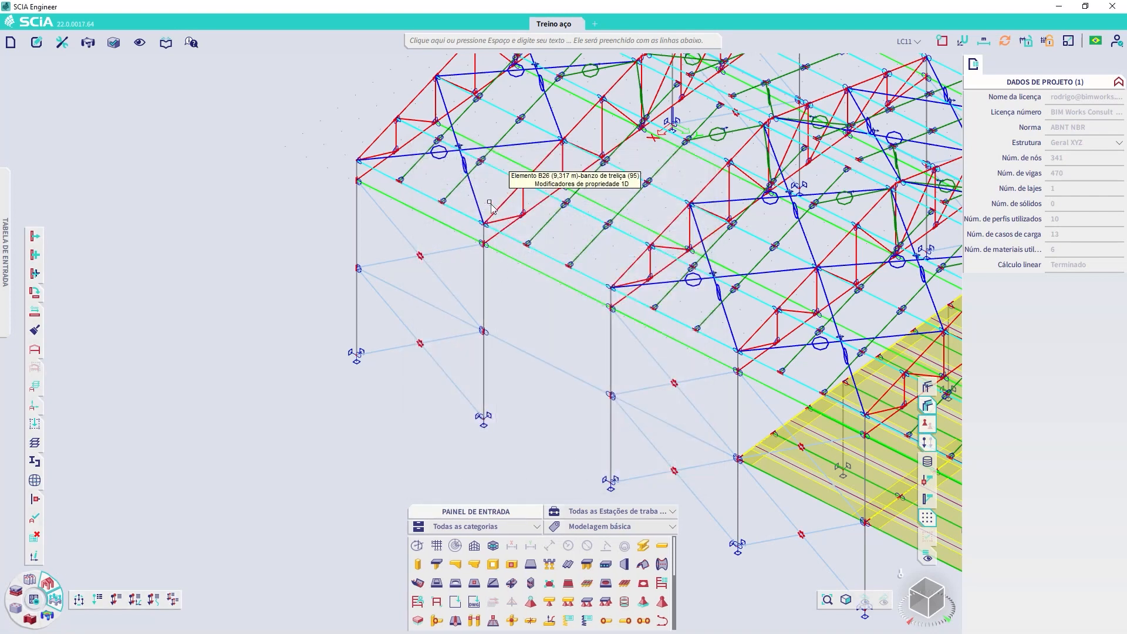
Step: Add a nodal point force of -1,00 kN in the global Z direction at the top node of column B24 in LC11
scroll(609, 548, down, 5)
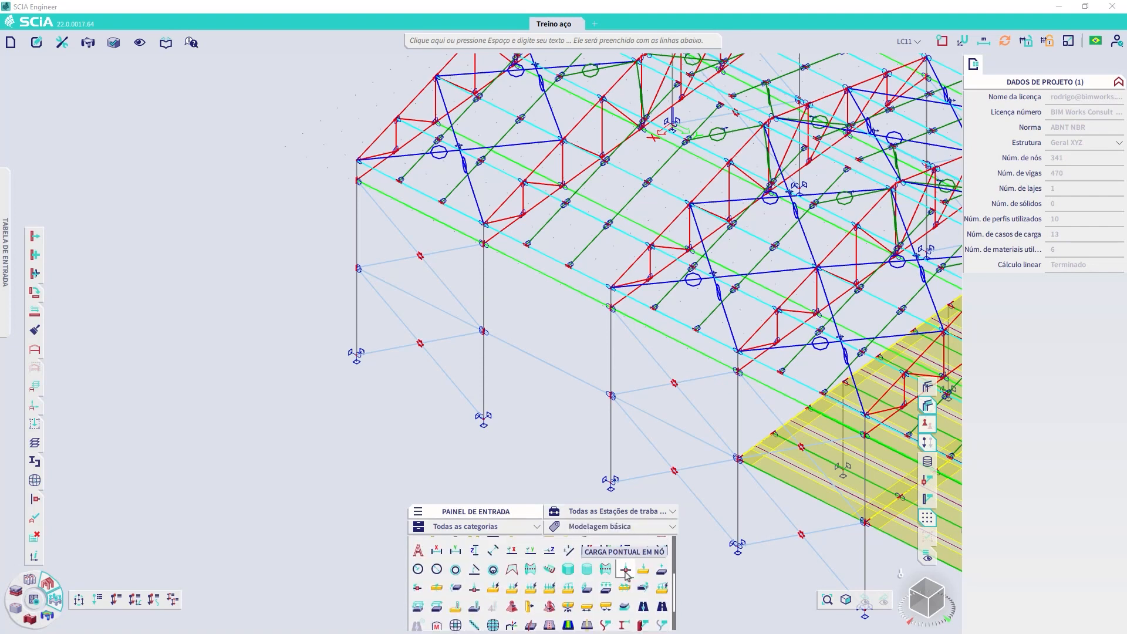
click(626, 570)
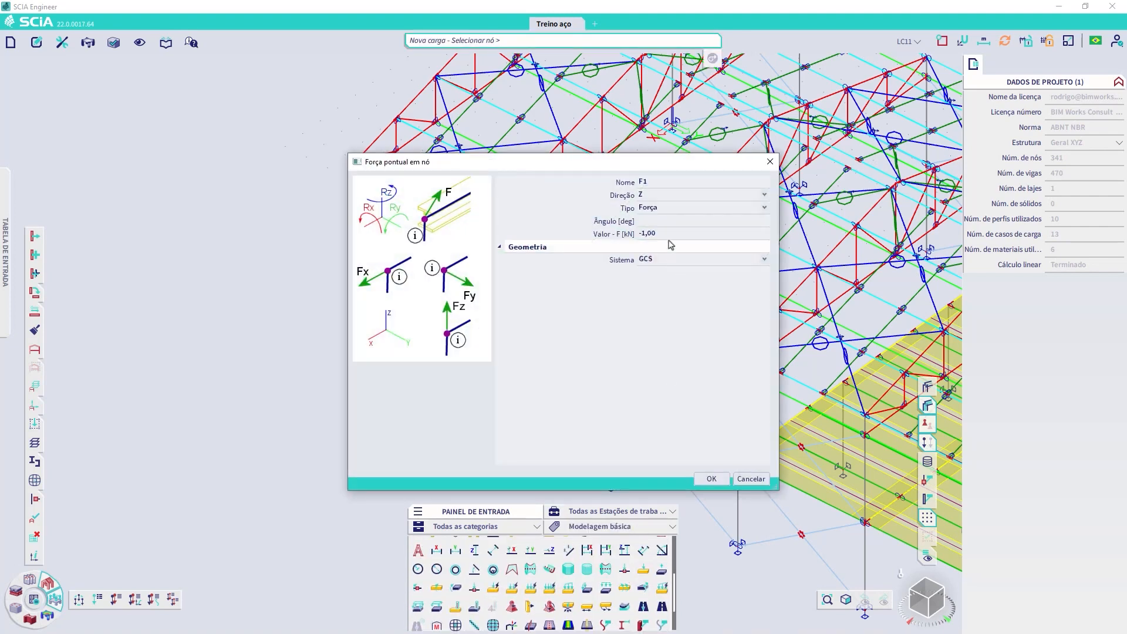
click(723, 478)
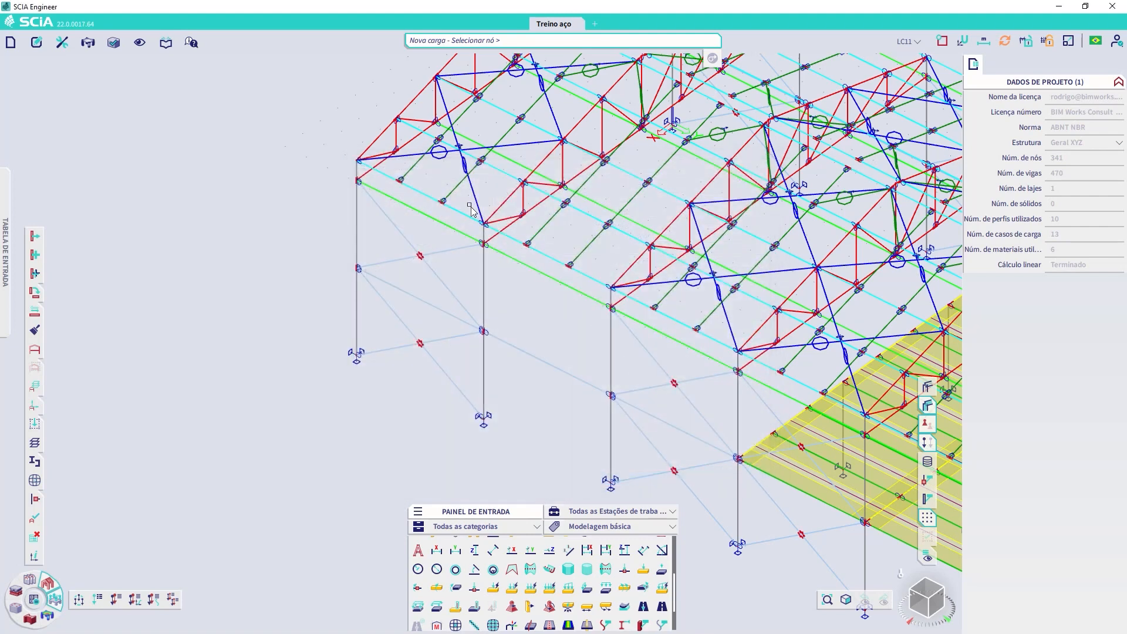
click(493, 233)
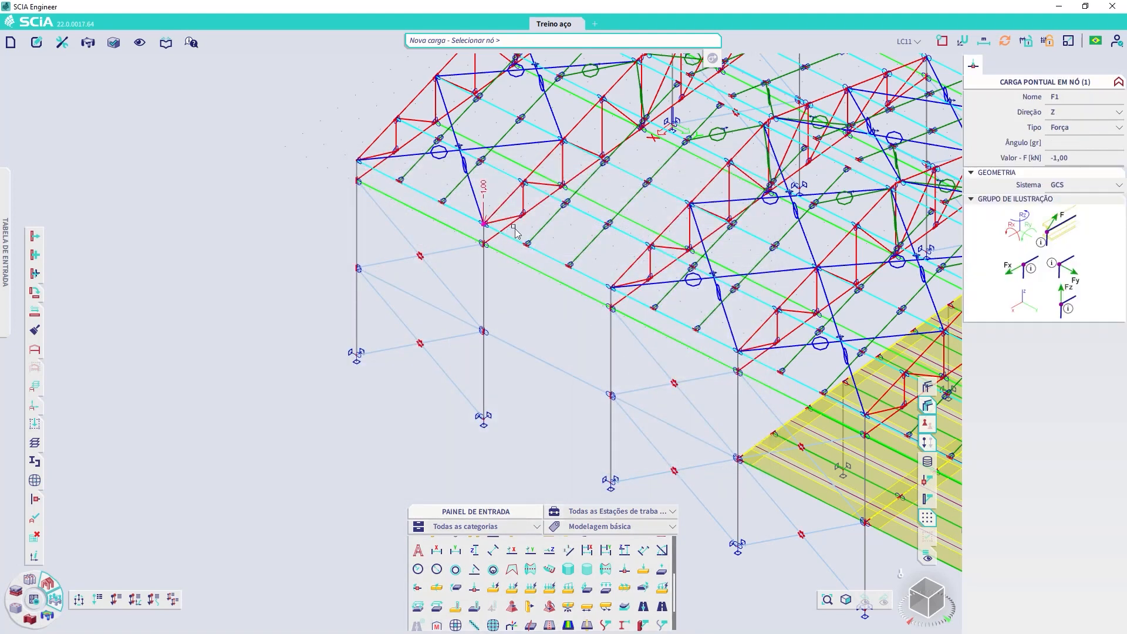
key(Escape)
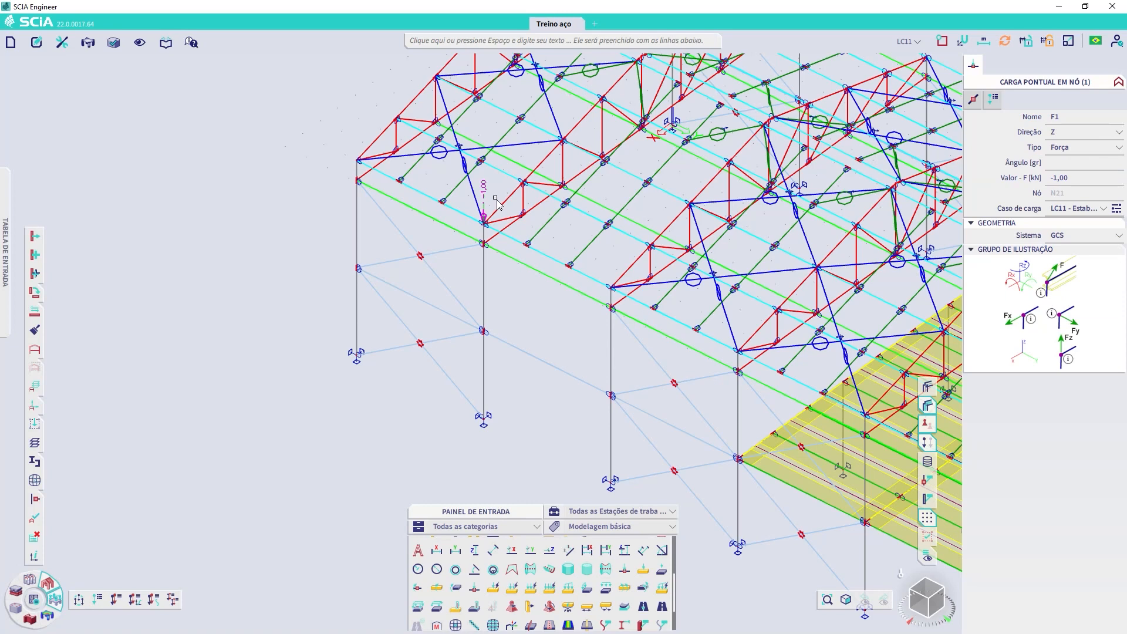
click(909, 41)
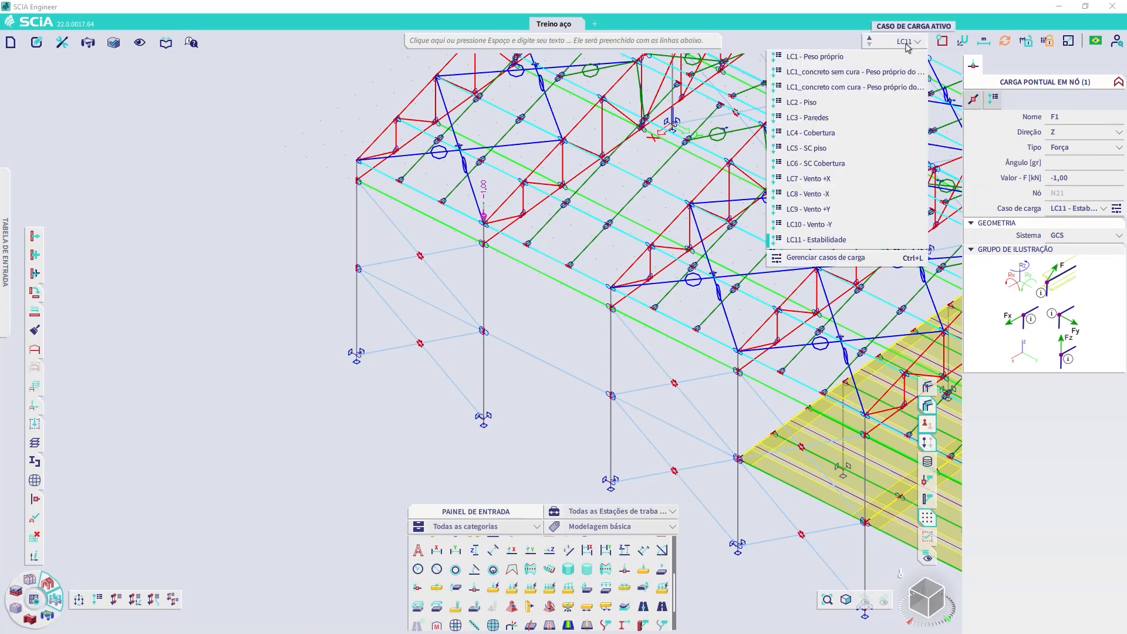
click(344, 433)
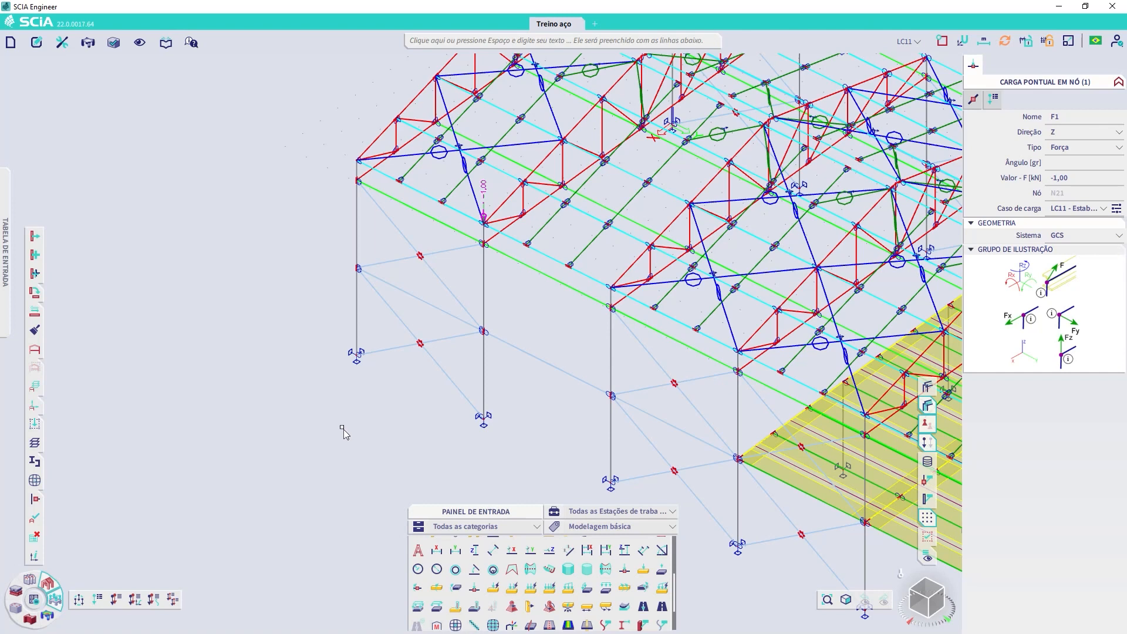
click(498, 459)
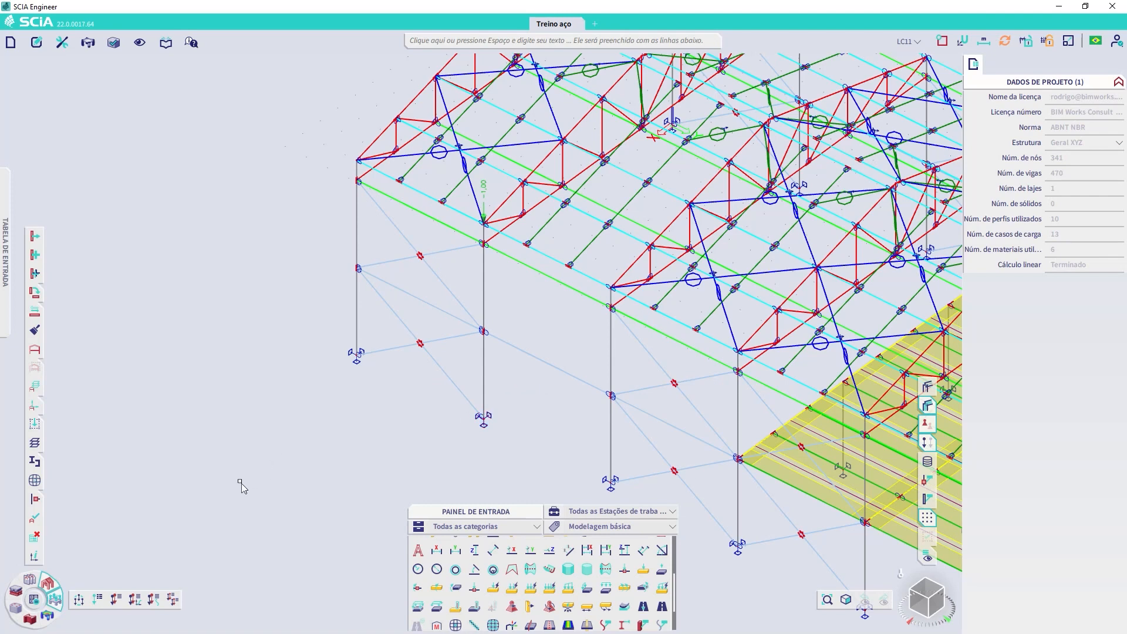
Step: Delete the existing stability combination S1
click(155, 601)
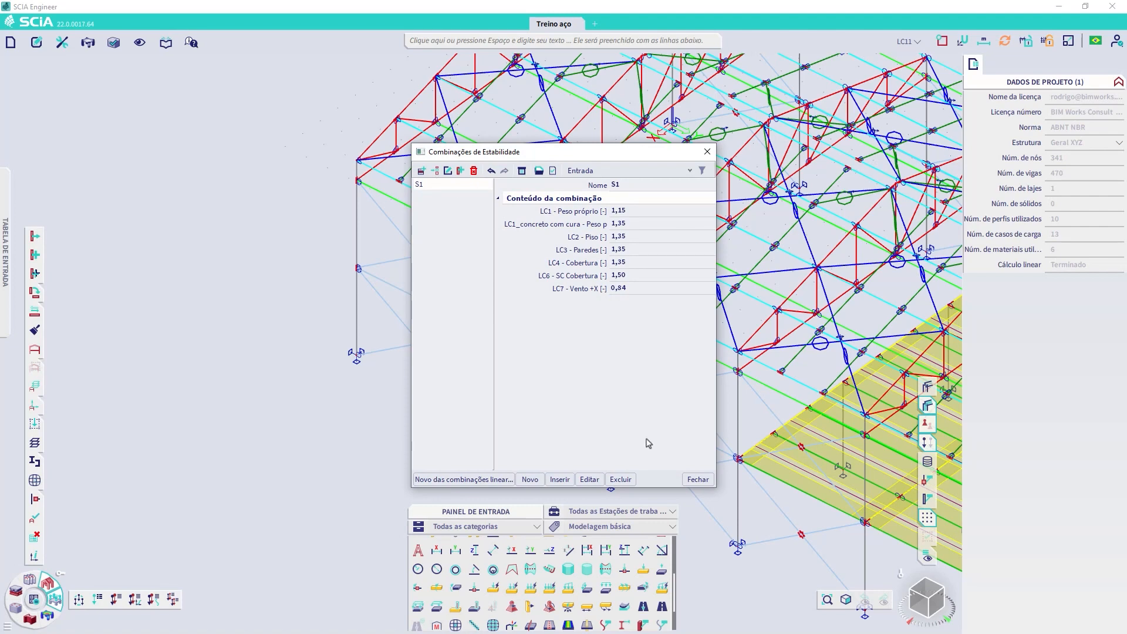
click(621, 480)
click(581, 363)
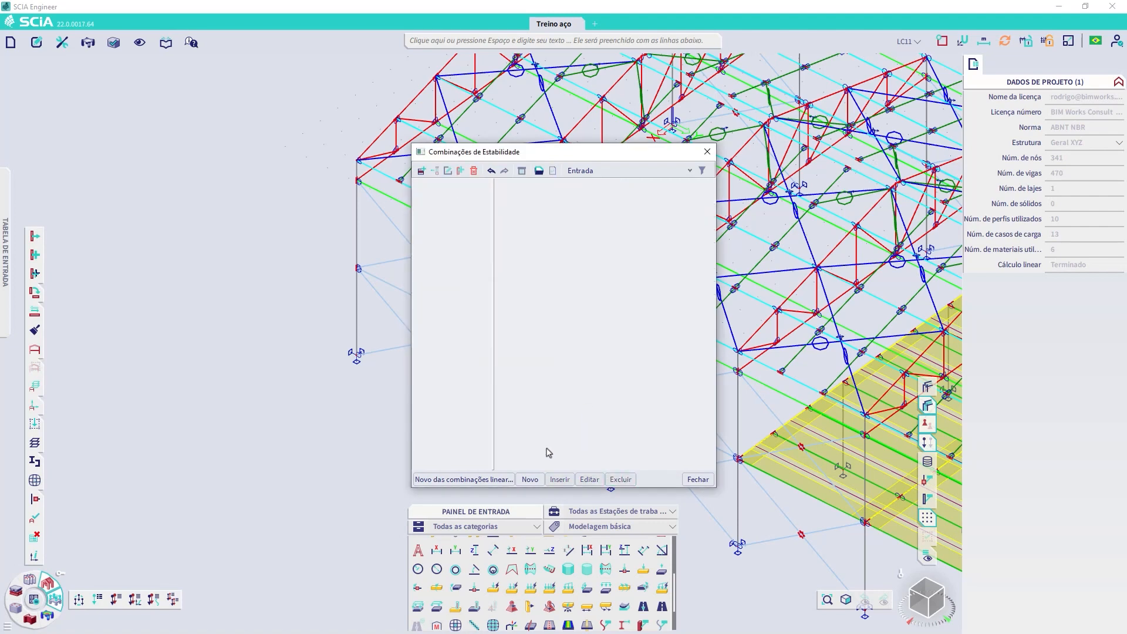
Step: Create stability combination S1 containing only LC11 - Estabilidade with coefficient 1
click(530, 479)
scroll(601, 277, down, 1)
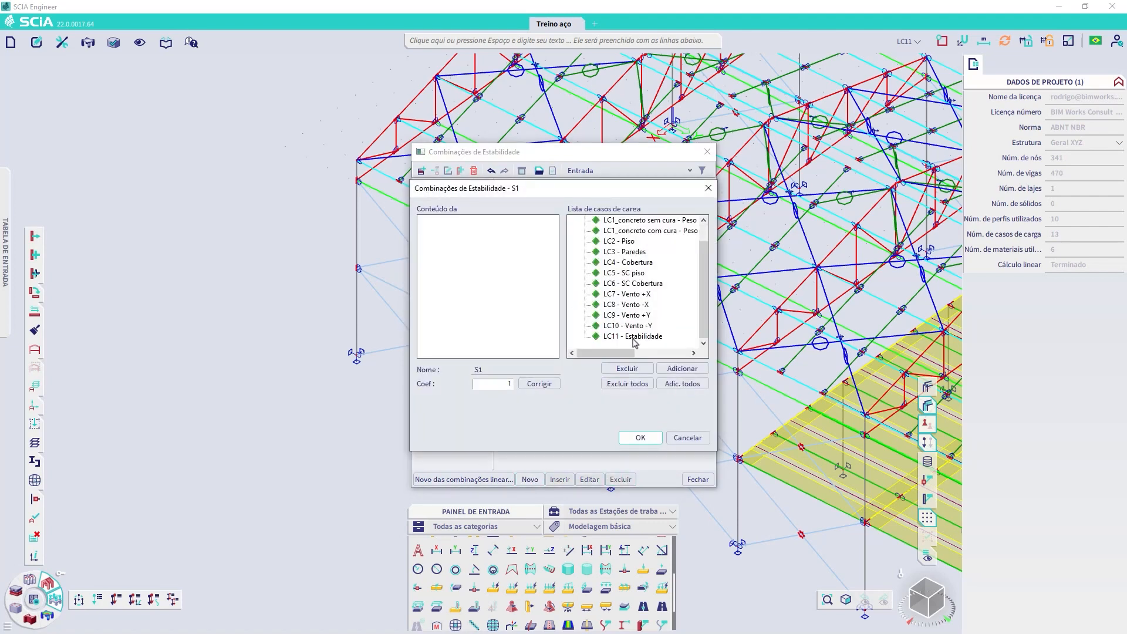
double_click(625, 336)
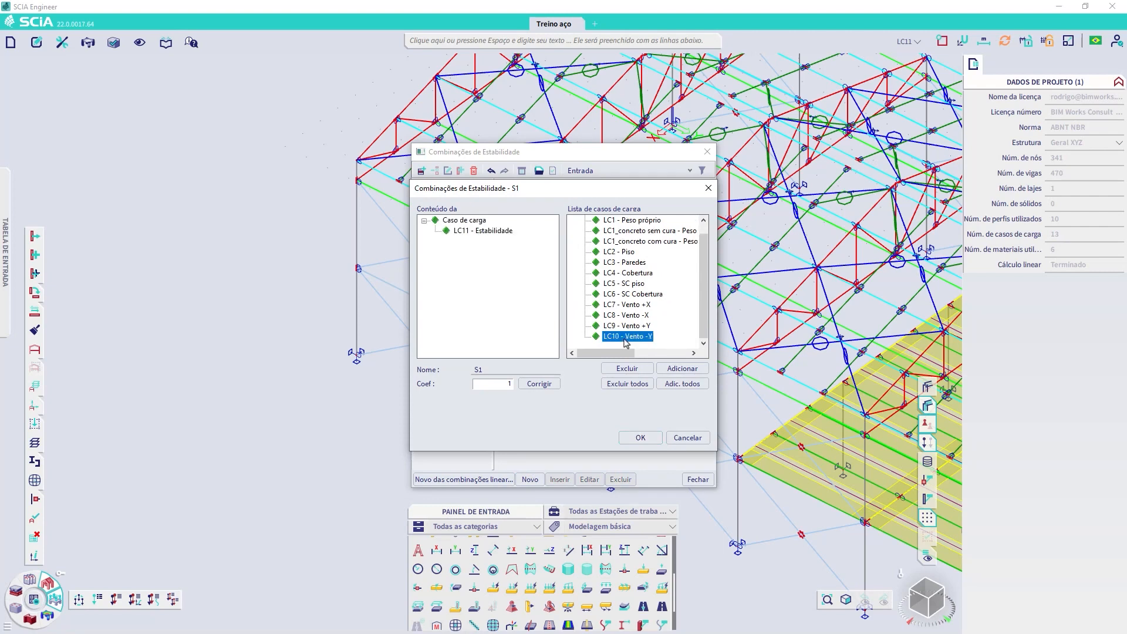
click(640, 438)
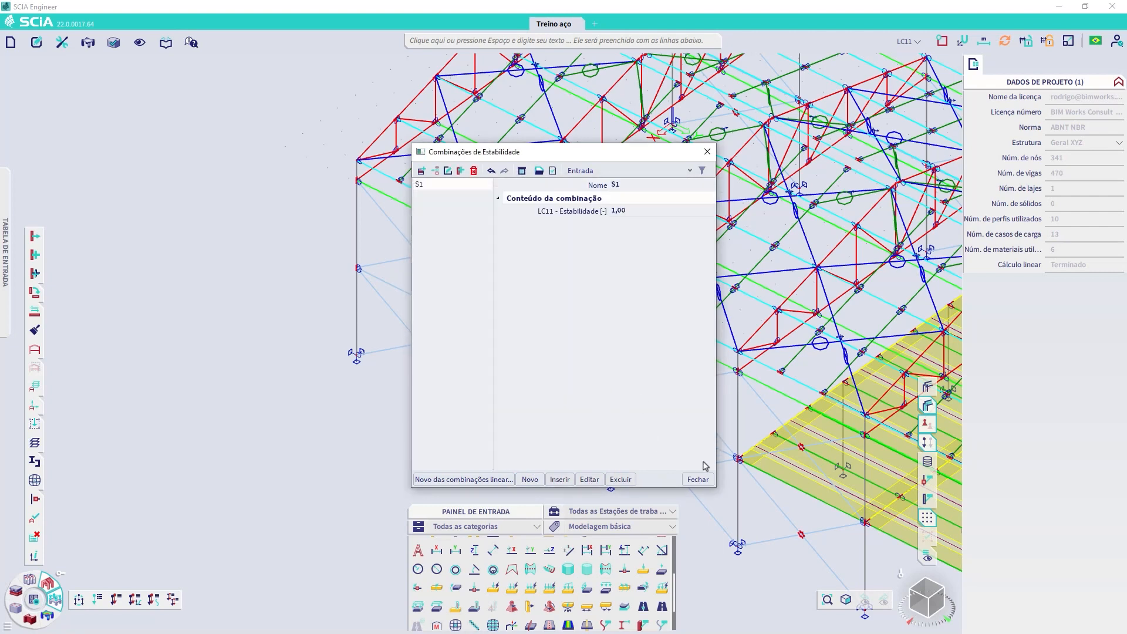
click(698, 479)
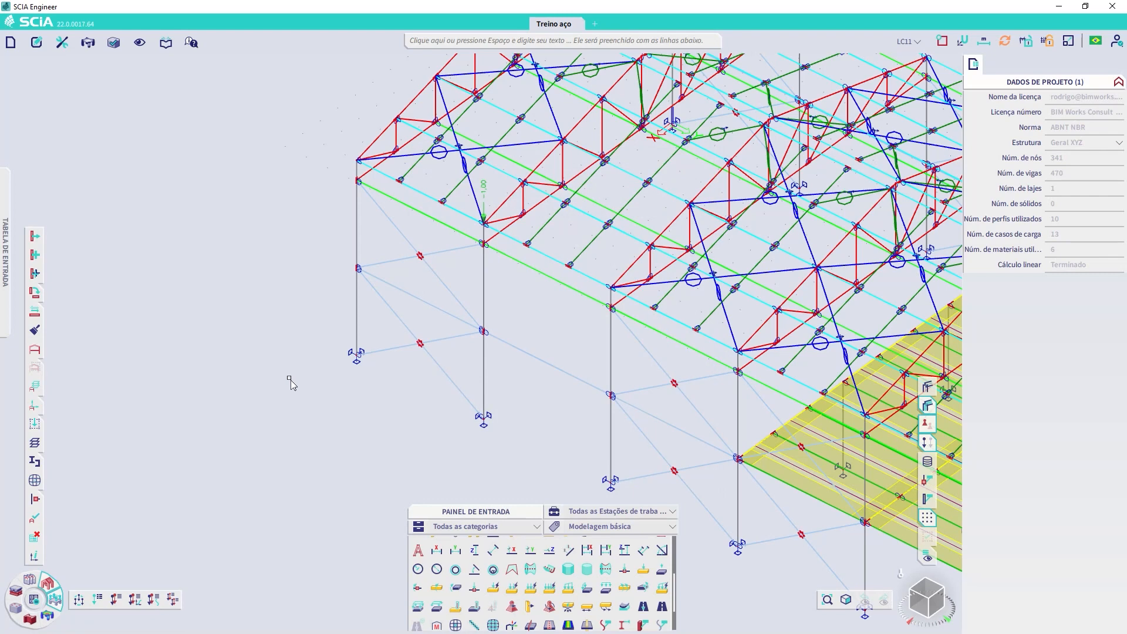
Step: Run the FE analysis with Análise linear and Estabilidade linear, using the Polinomial eigenvalue solver for stability
click(35, 601)
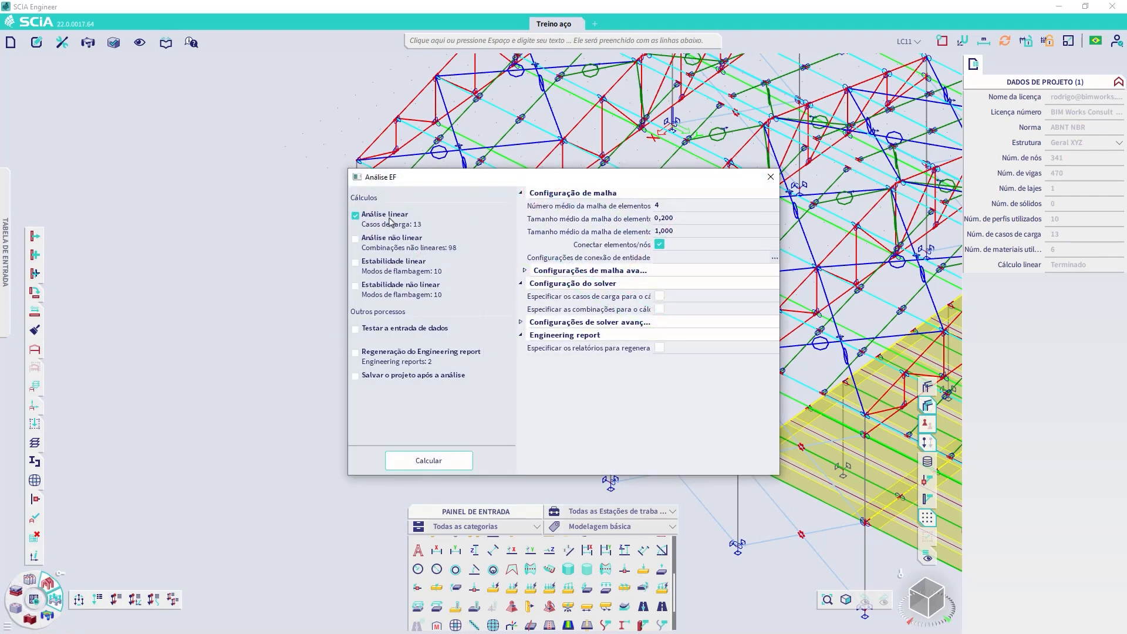
click(356, 272)
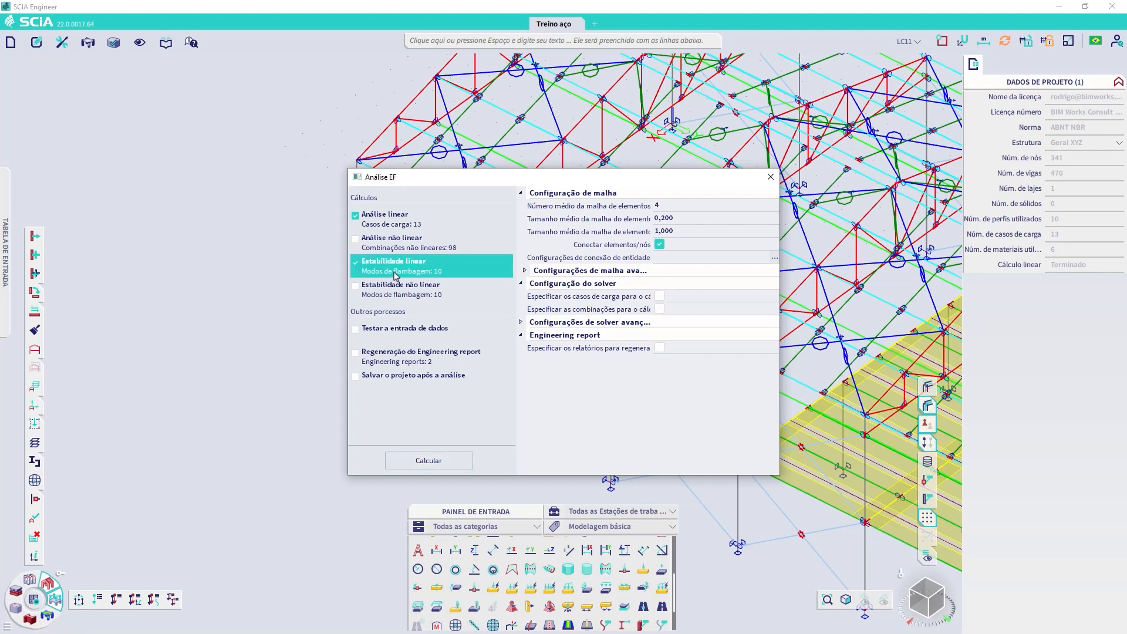
click(524, 324)
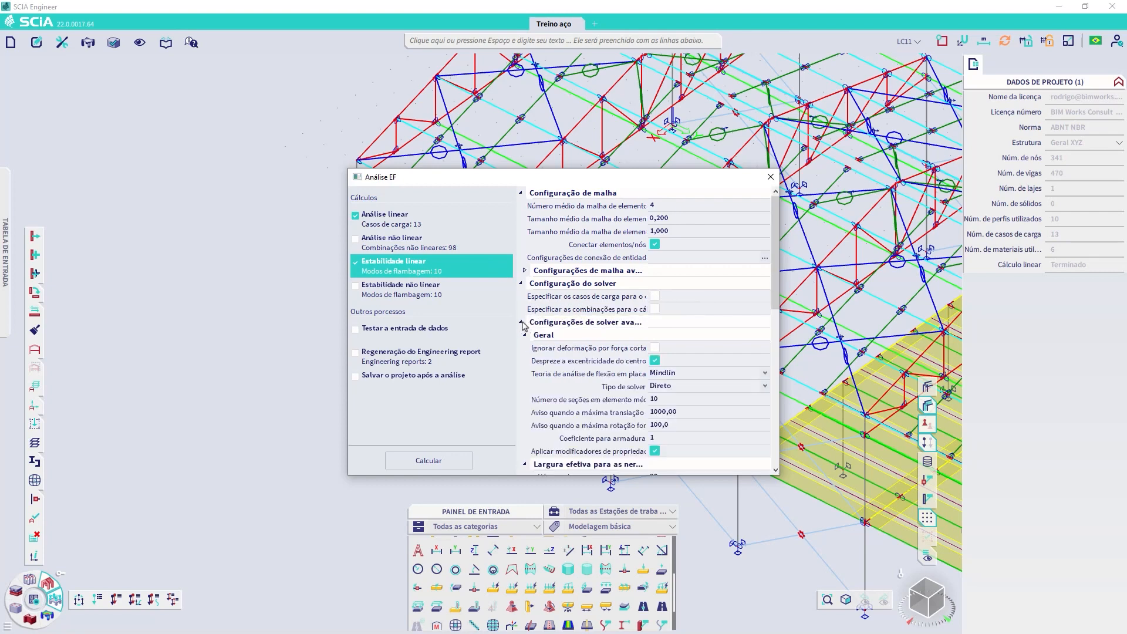
scroll(691, 395, down, 1)
scroll(693, 397, down, 6)
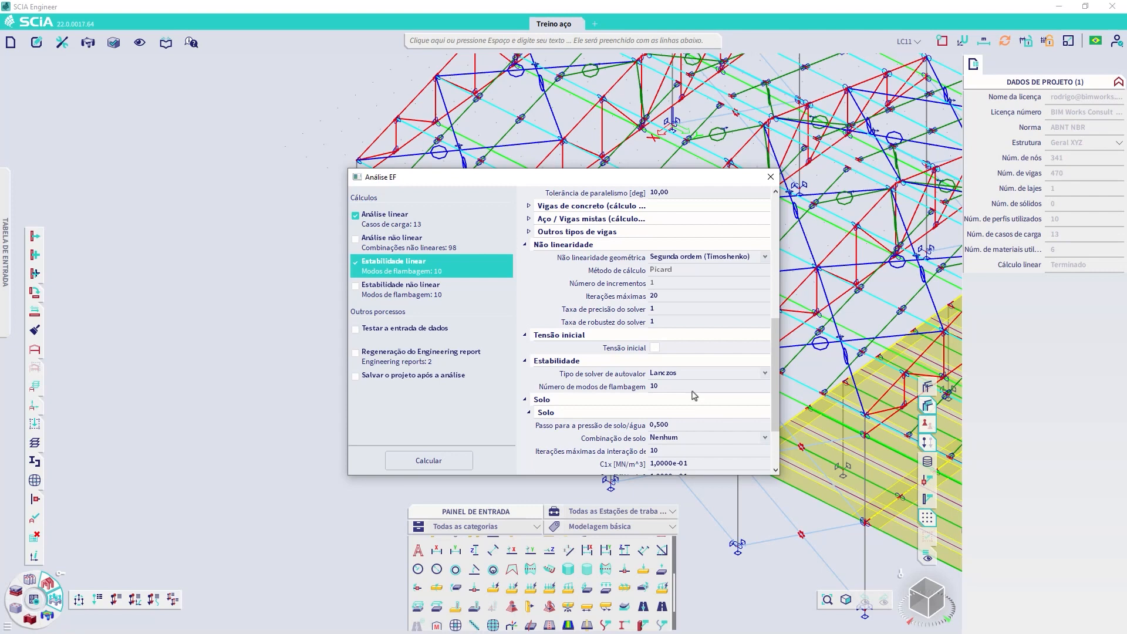
click(683, 373)
click(671, 417)
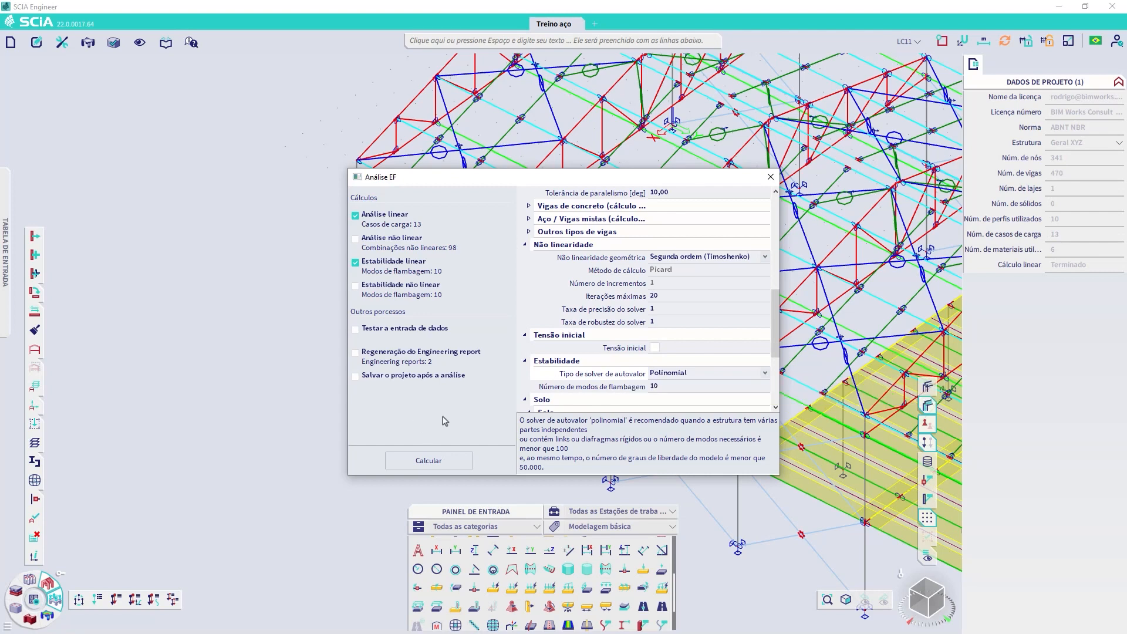
click(428, 461)
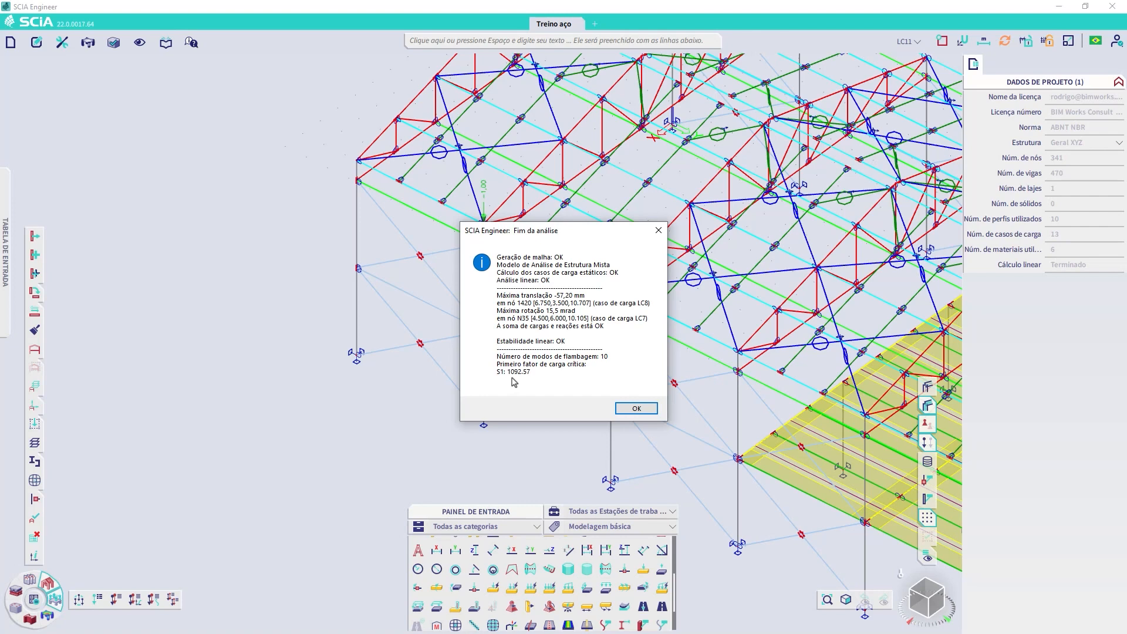
click(637, 409)
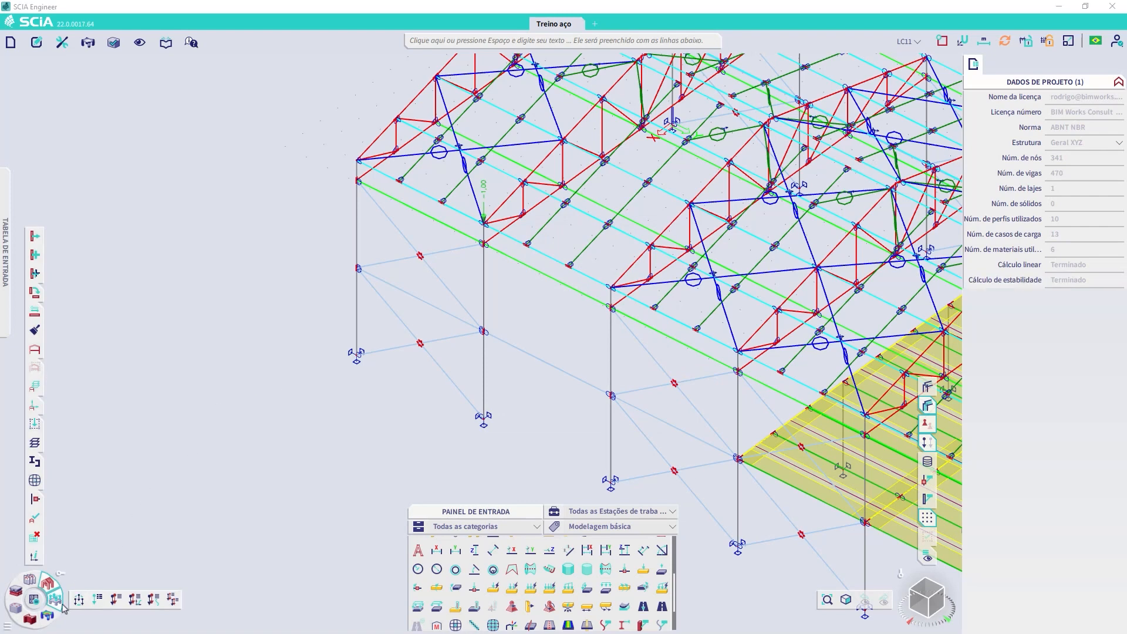
Step: Review the critical load coefficients report for stability combination S1 and close it
click(47, 616)
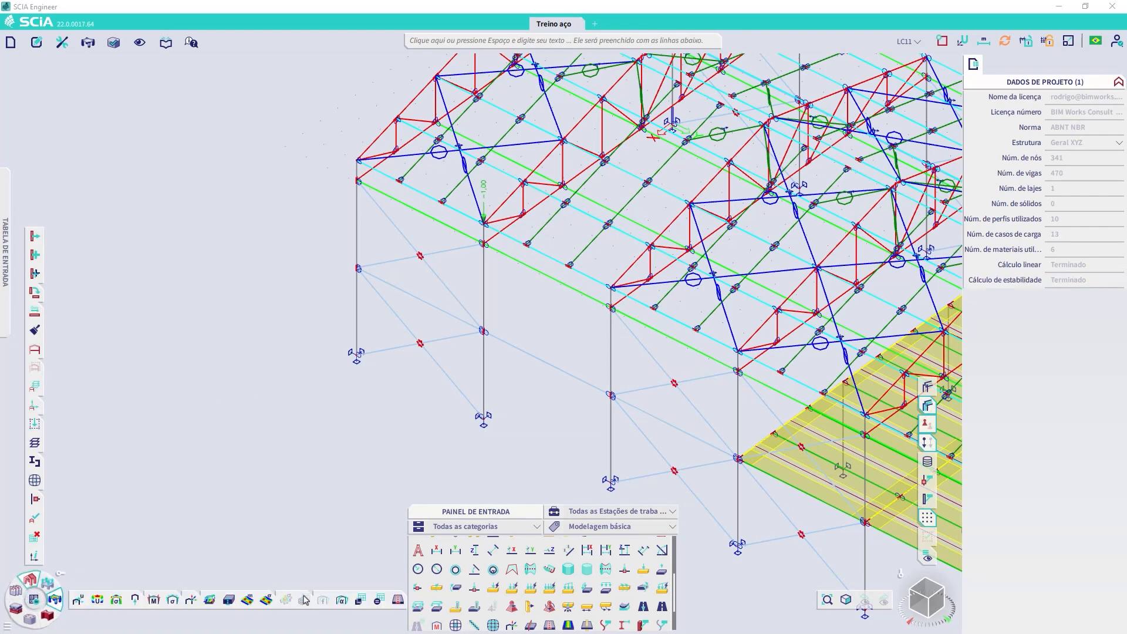
click(343, 600)
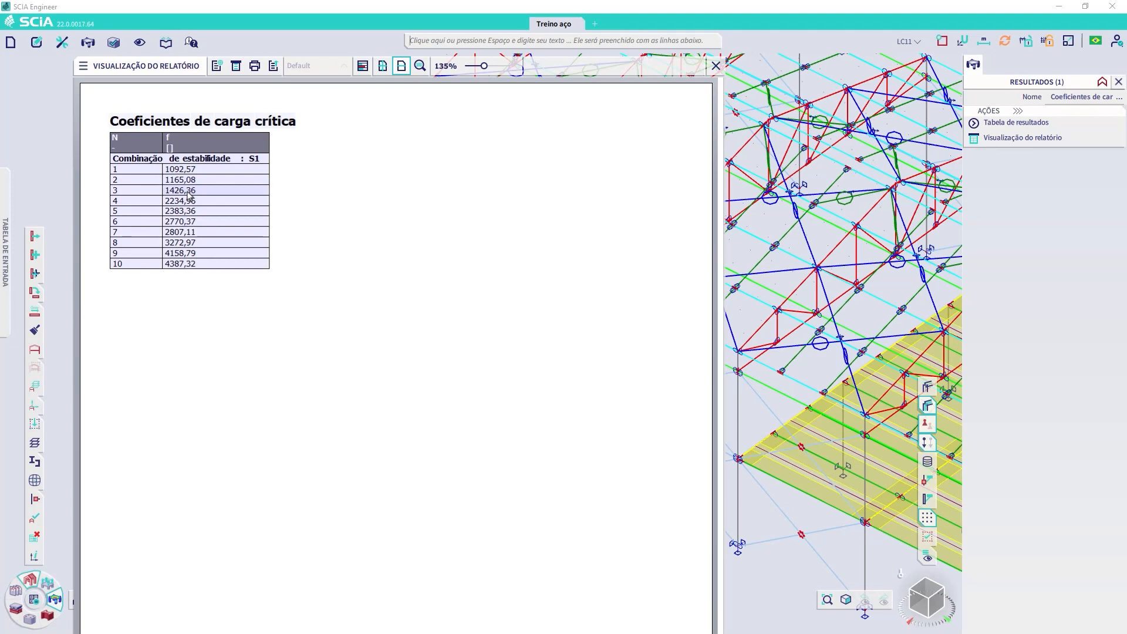
click(716, 65)
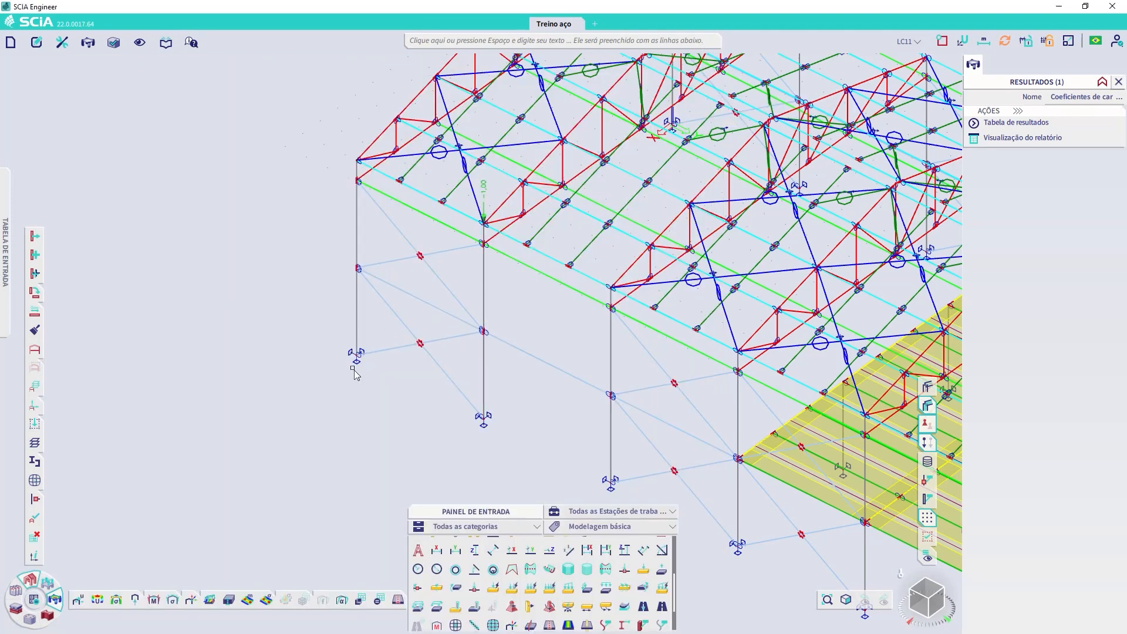
Step: Show the 3D displacement for stability combination S1/1 - 1092,57 and reduce the deformation drawing scale
click(99, 599)
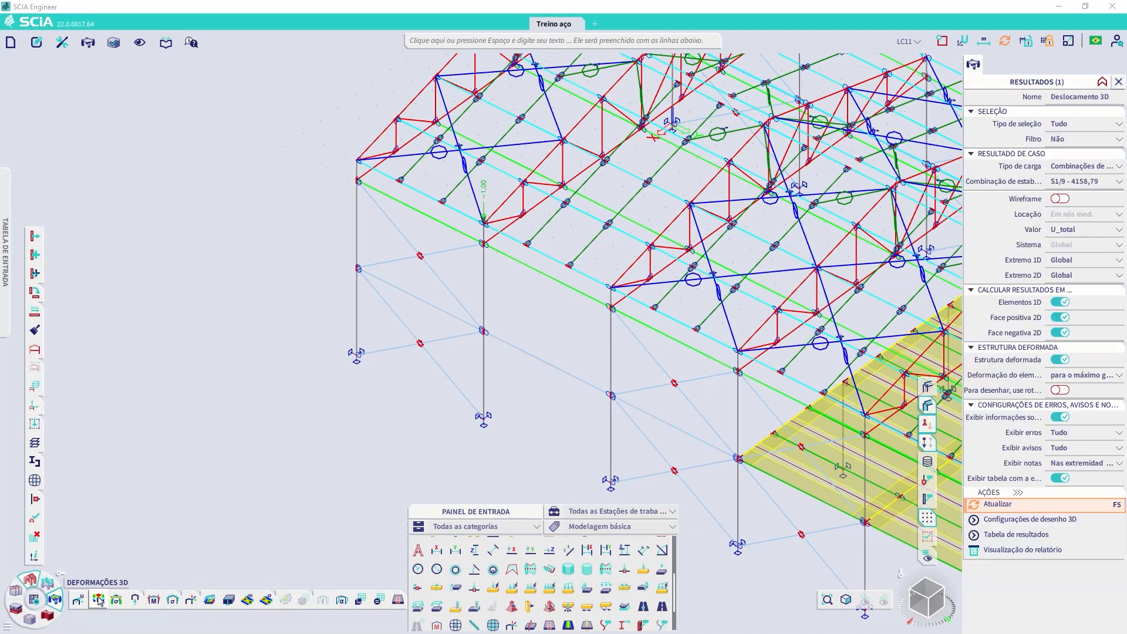
click(1103, 170)
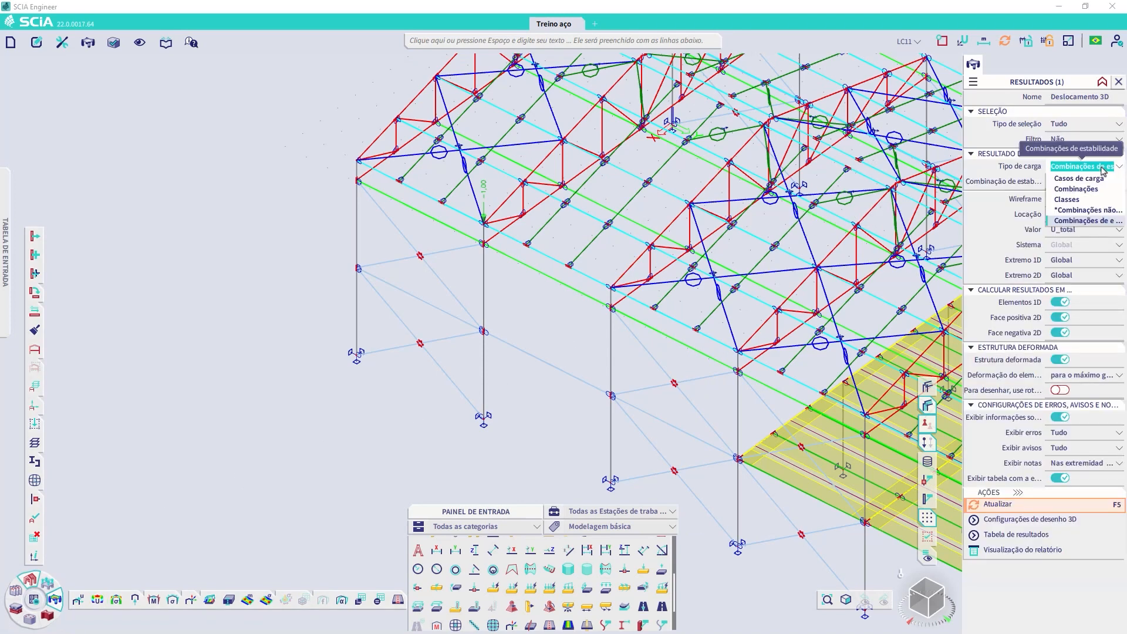
click(1075, 220)
click(1112, 186)
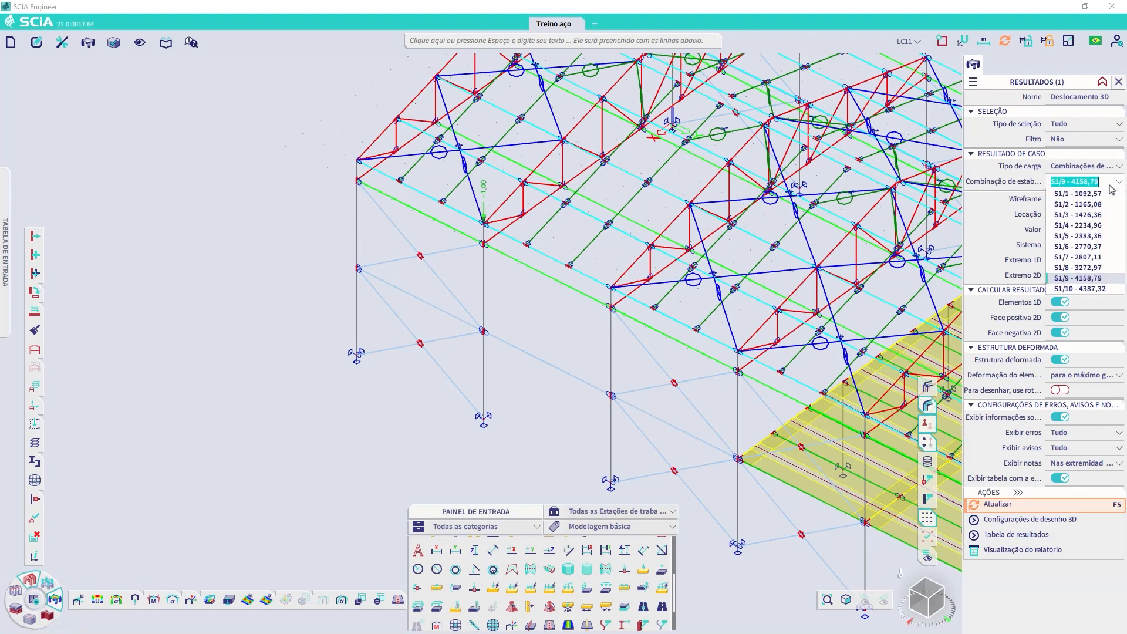
click(1084, 194)
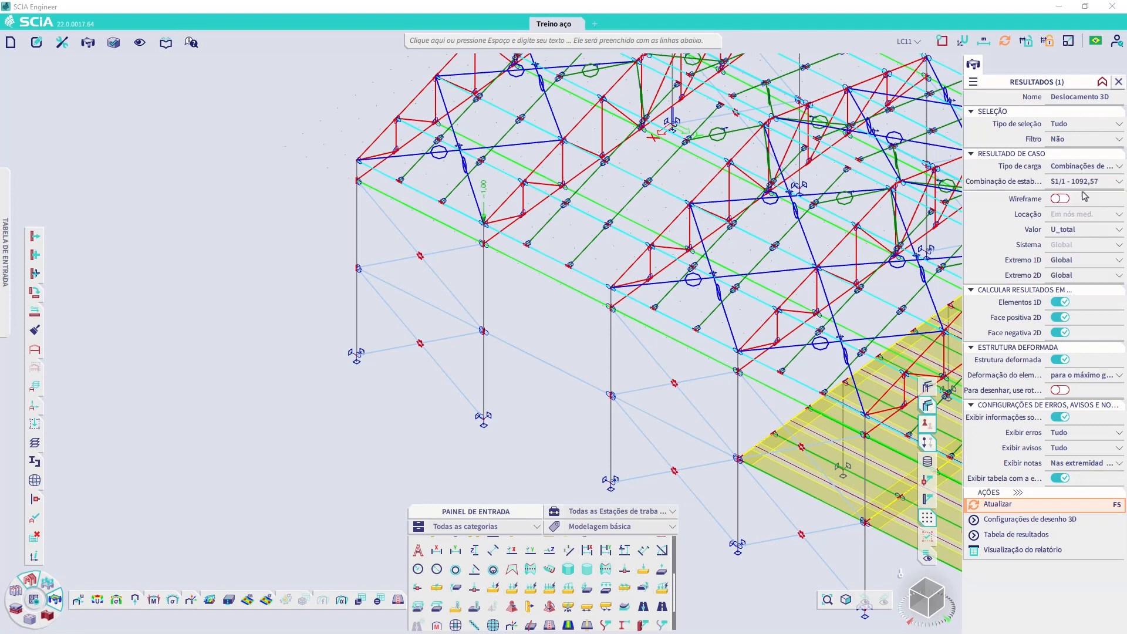
click(995, 505)
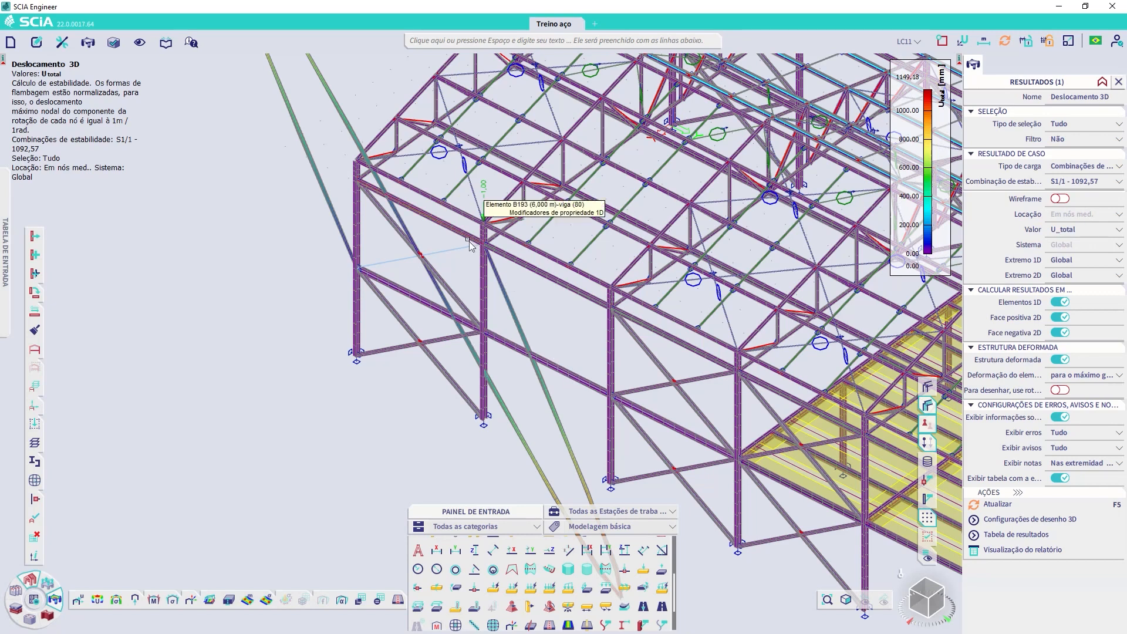
click(1070, 41)
drag(1068, 73, 1033, 74)
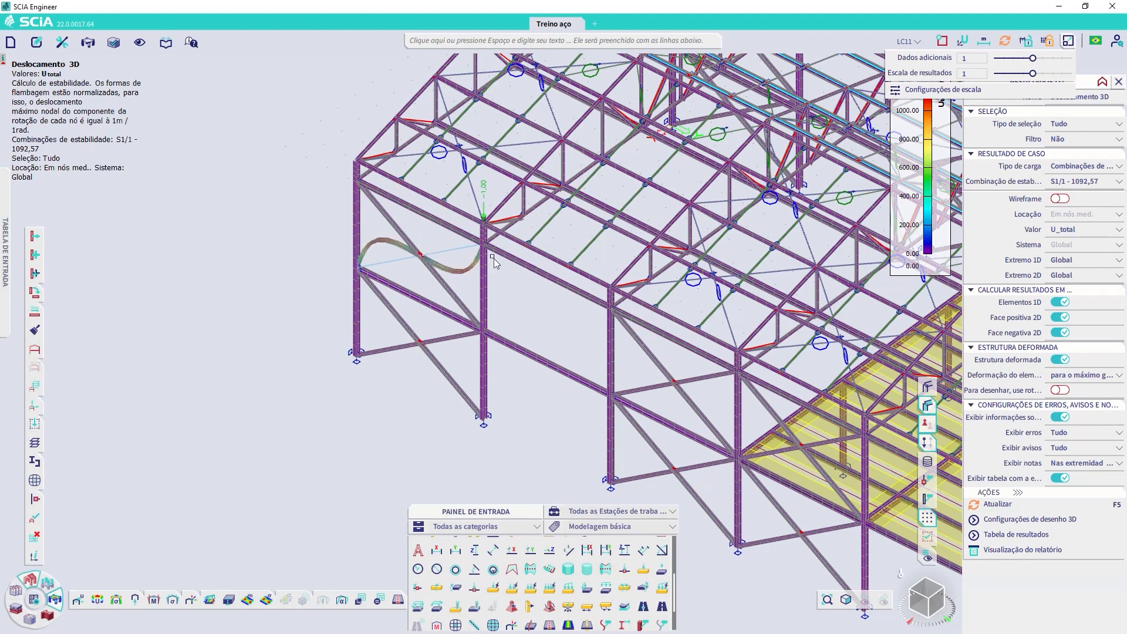
Step: Display the 3D buckling shapes of stability combinations S1/2 - 1165,08 and S1/3 - 1426,36 one after the other
click(1086, 182)
click(1079, 205)
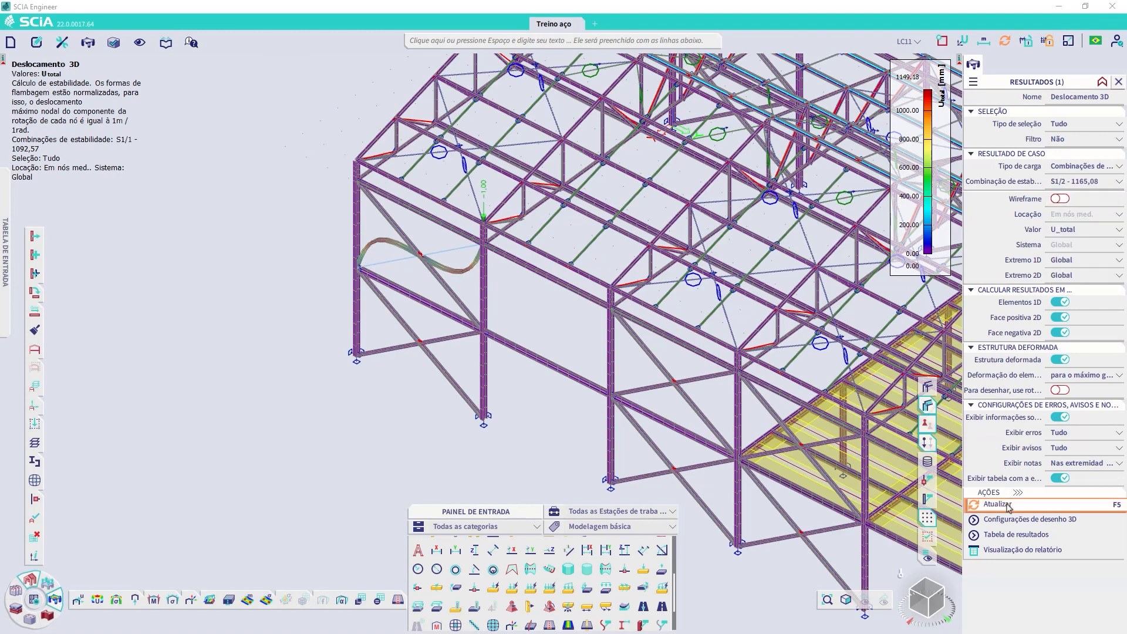
key(F5)
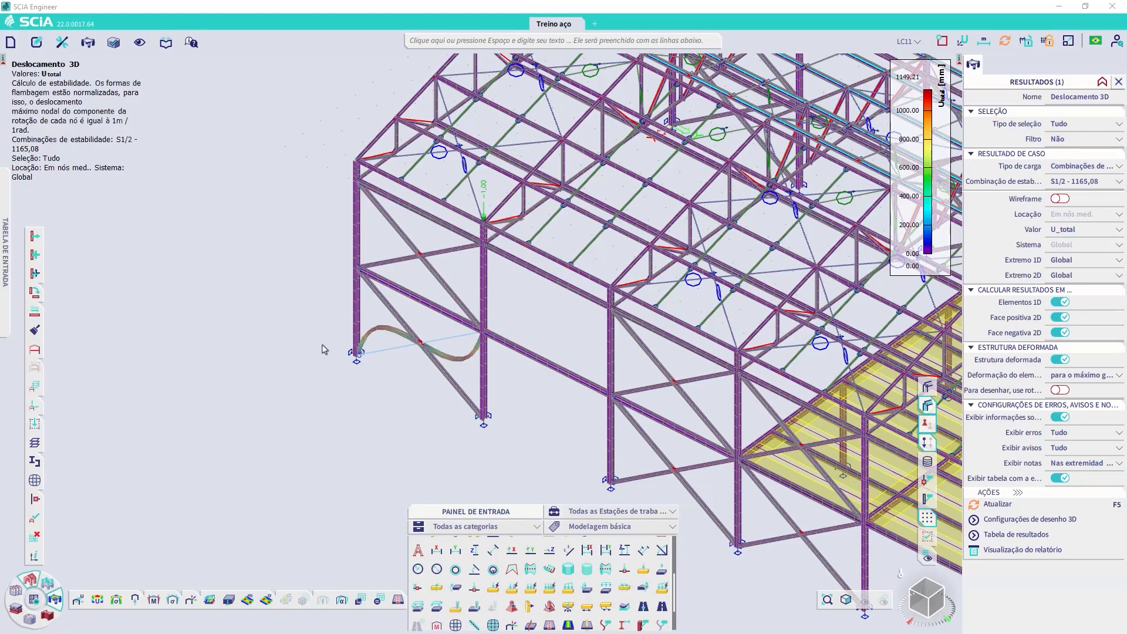
click(1089, 181)
click(1090, 213)
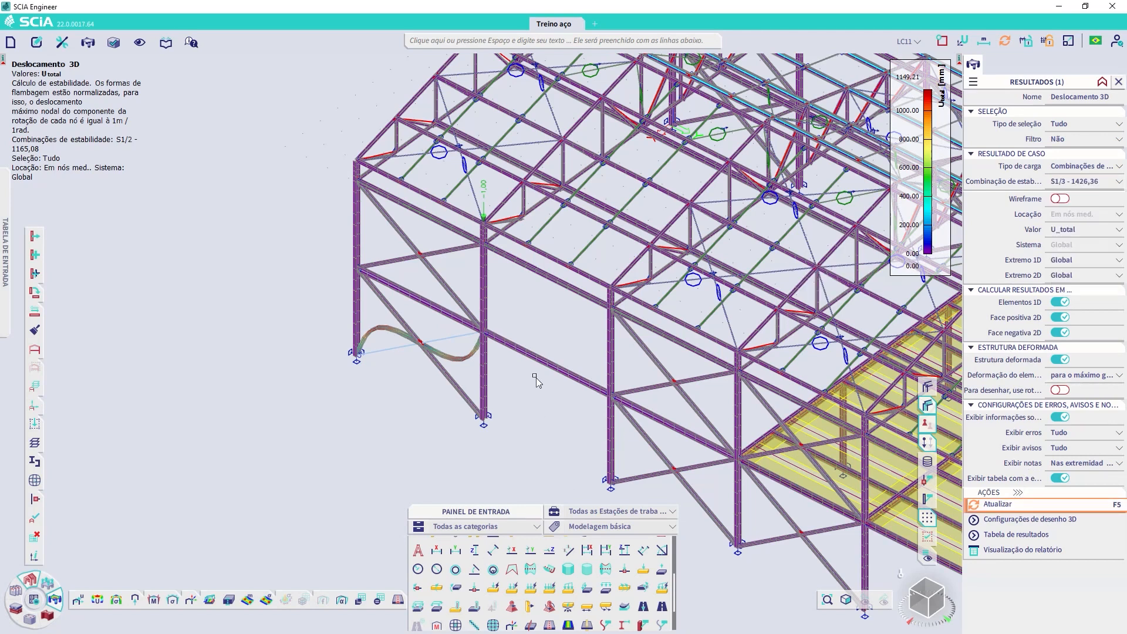
key(F5)
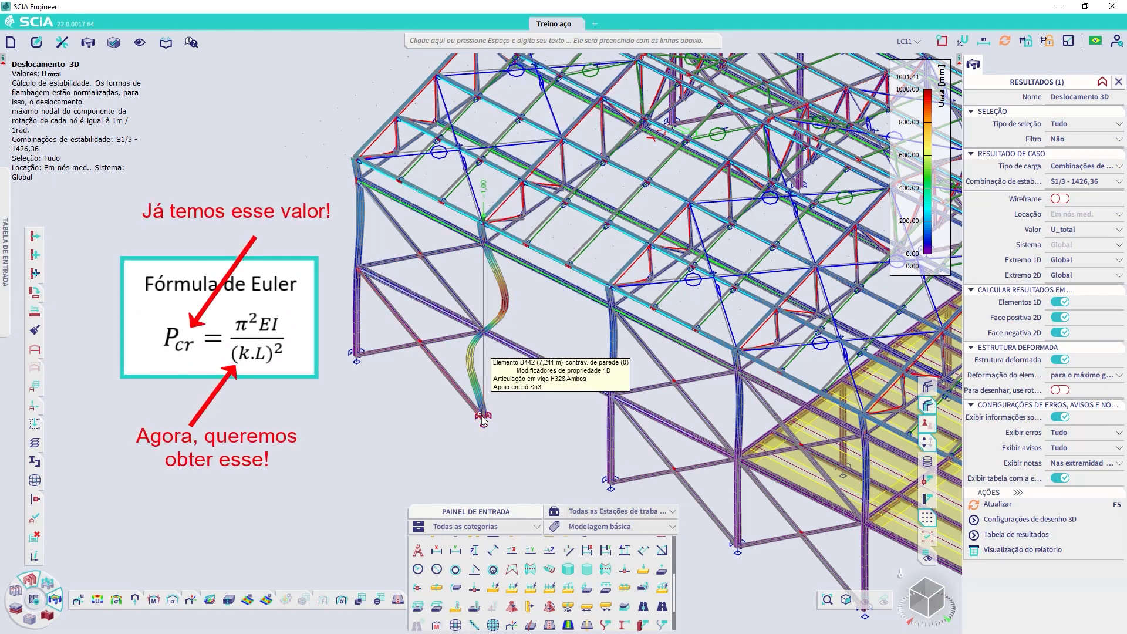
Step: Assign stability element data to column B24 using S1/3 - 1426,36 for both ky and kz, and show its buckling coefficients
click(47, 617)
mouse_move(99, 600)
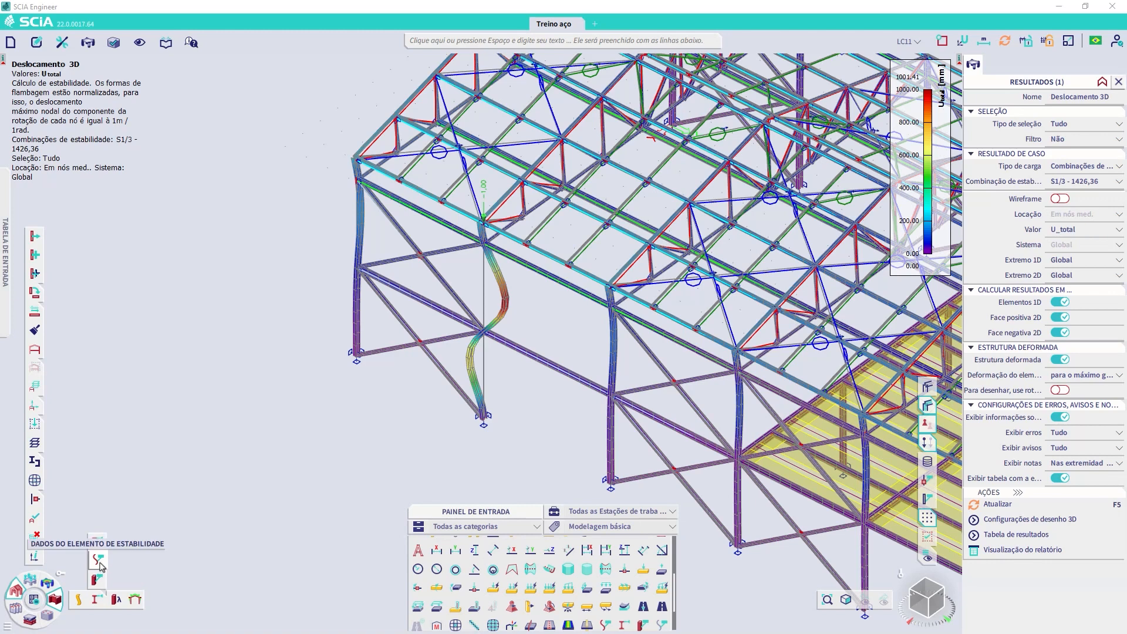
click(98, 562)
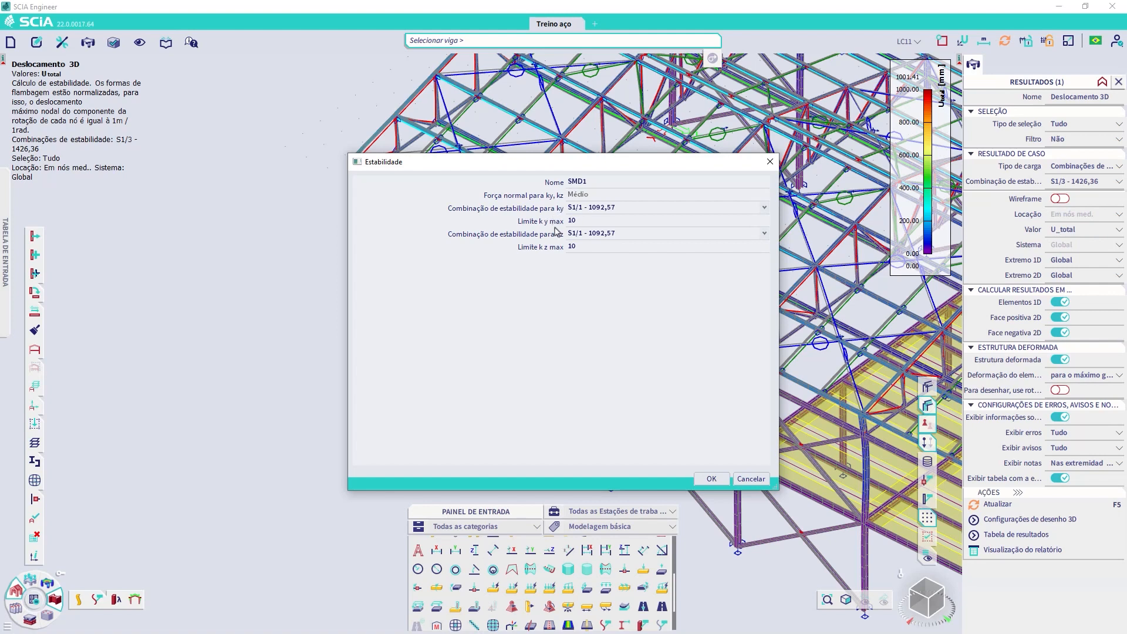
click(594, 212)
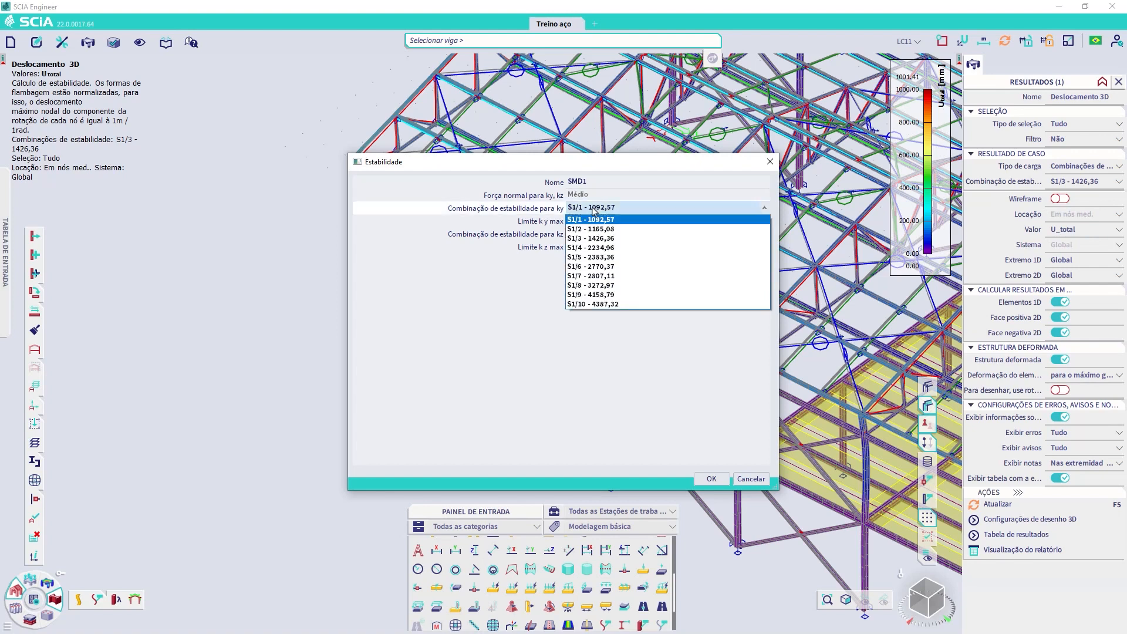
click(597, 238)
click(596, 240)
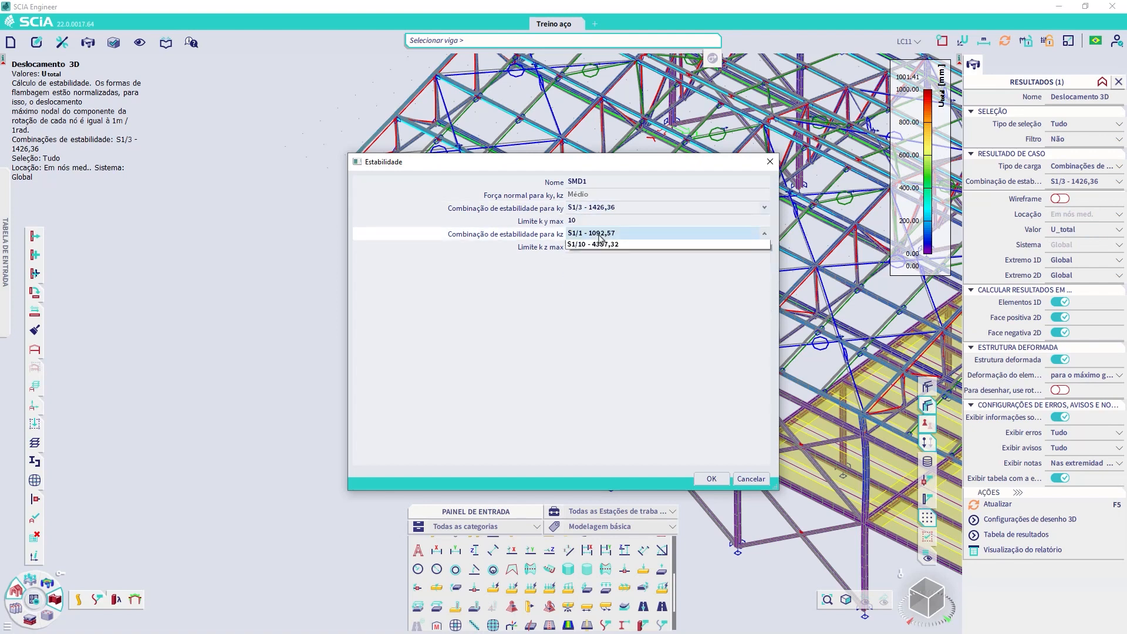
click(596, 267)
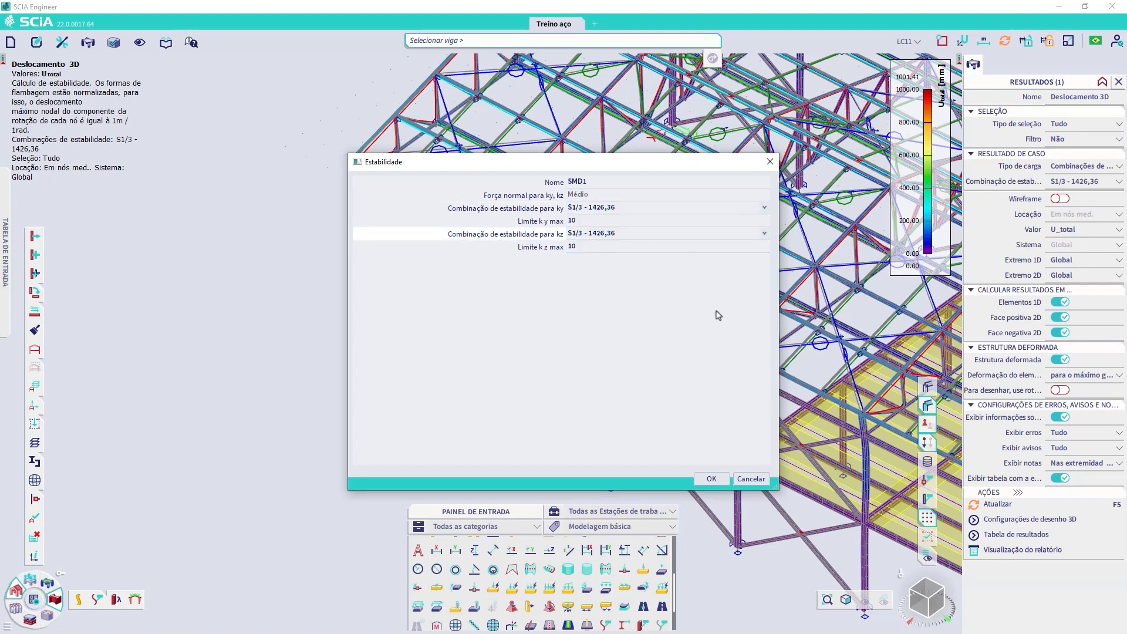
click(712, 479)
click(712, 480)
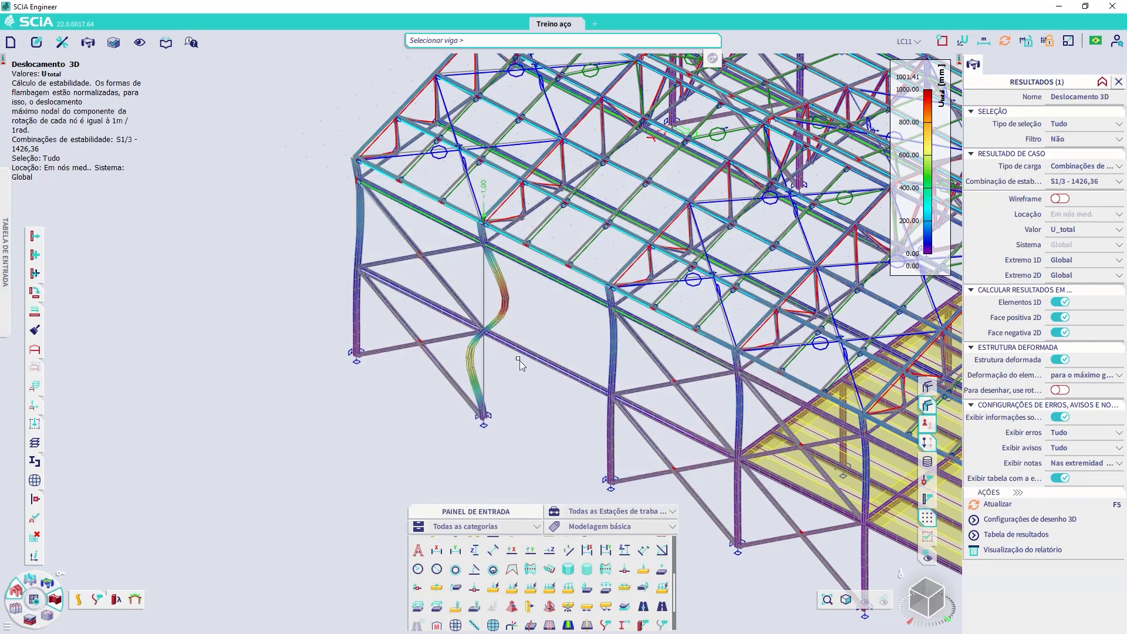
drag(517, 303, 476, 277)
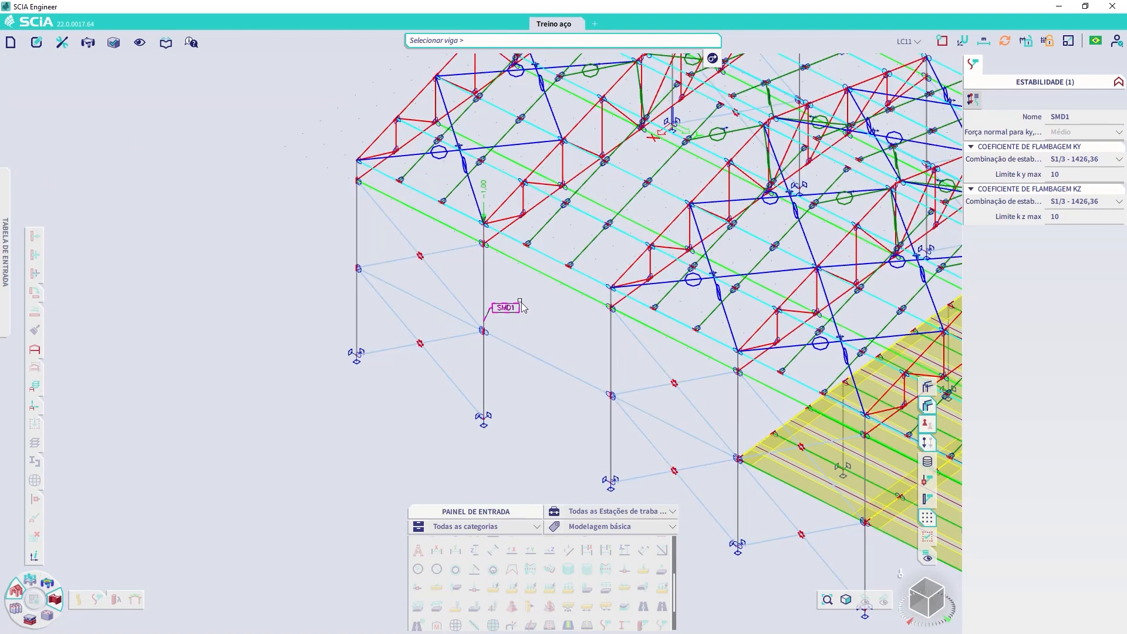
key(Escape)
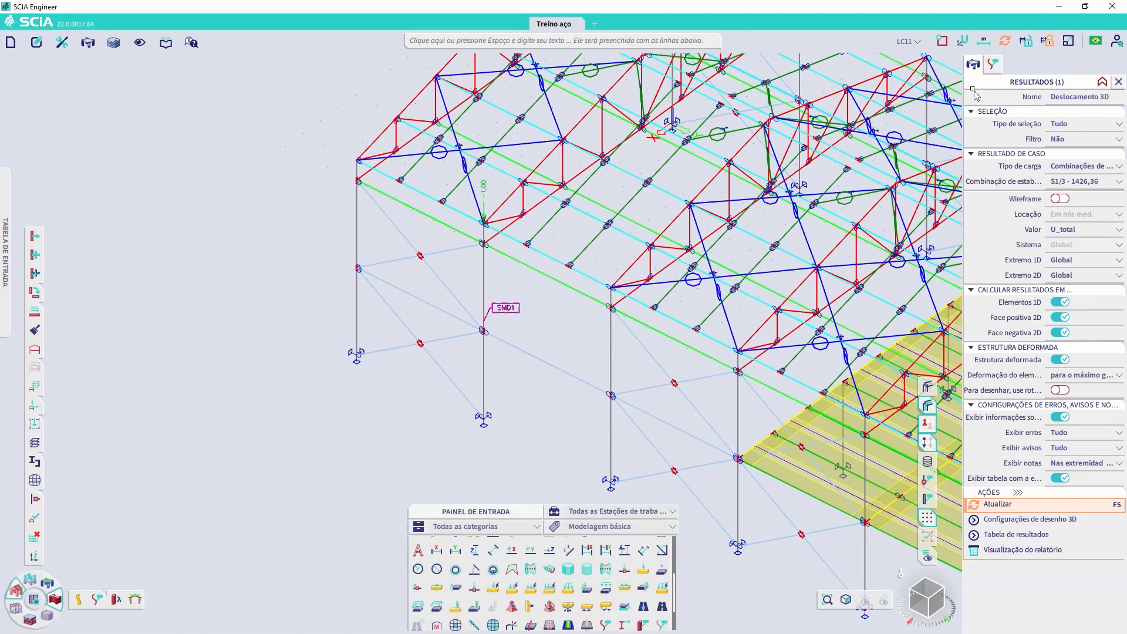
click(992, 65)
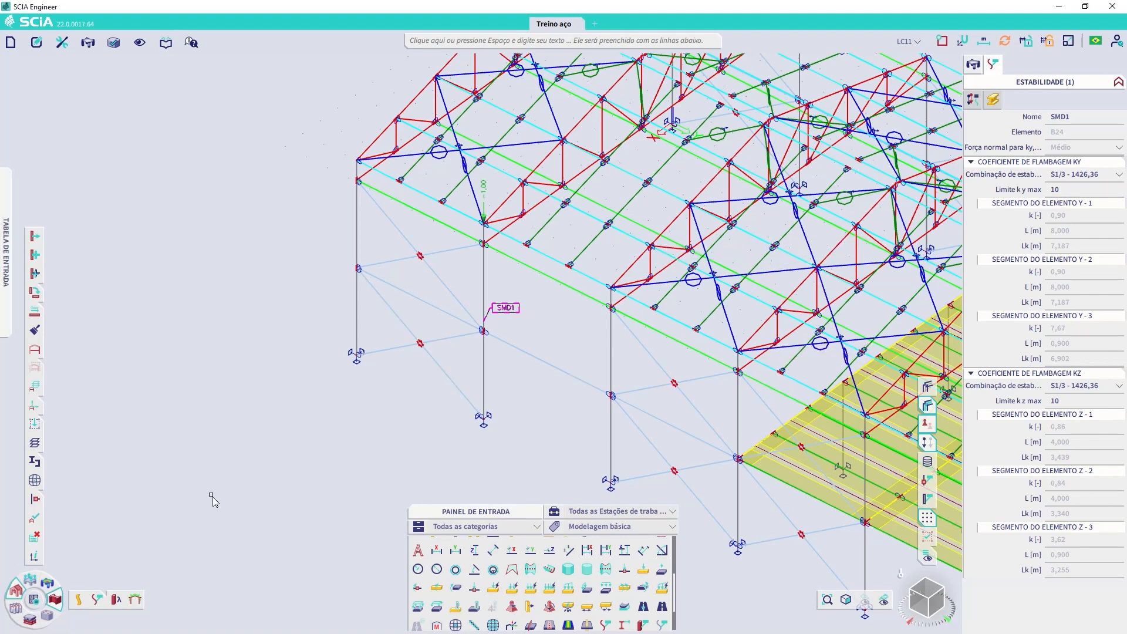
Step: Display the steel slenderness result Lz for column B24 only, with selection Atual and buckling coefficients from Cálculo linear
click(116, 600)
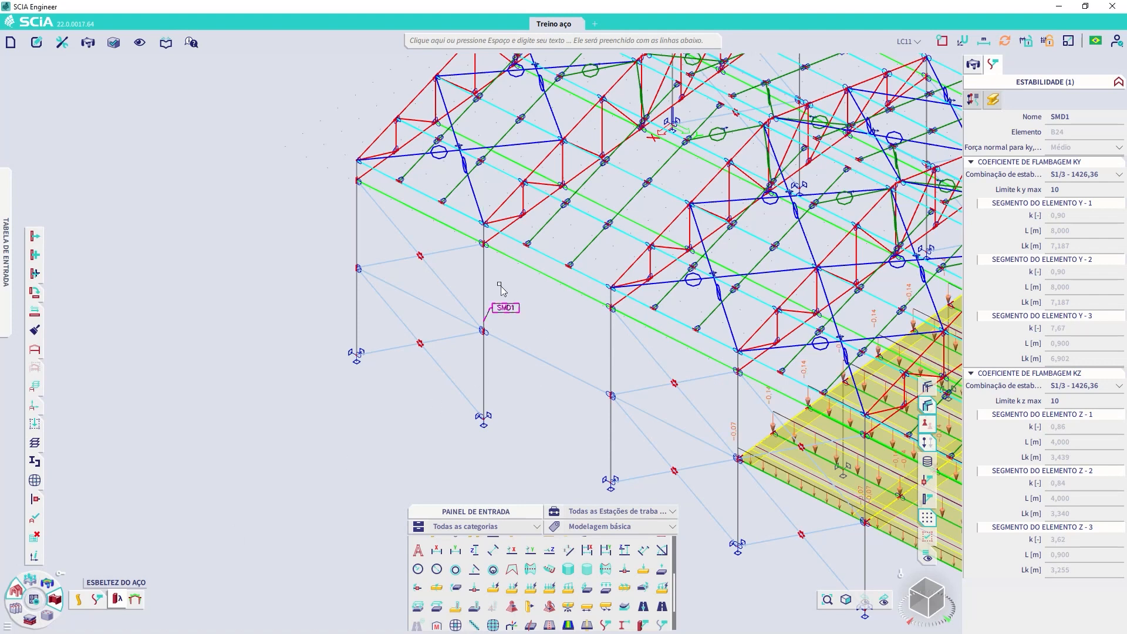
key(Escape)
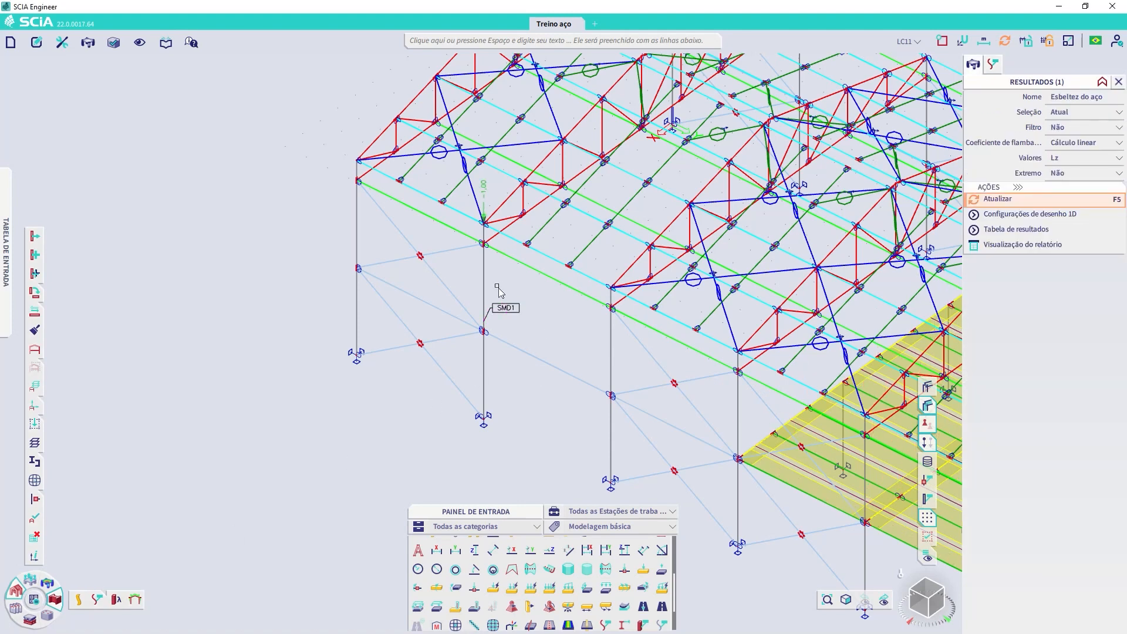
drag(492, 288, 468, 269)
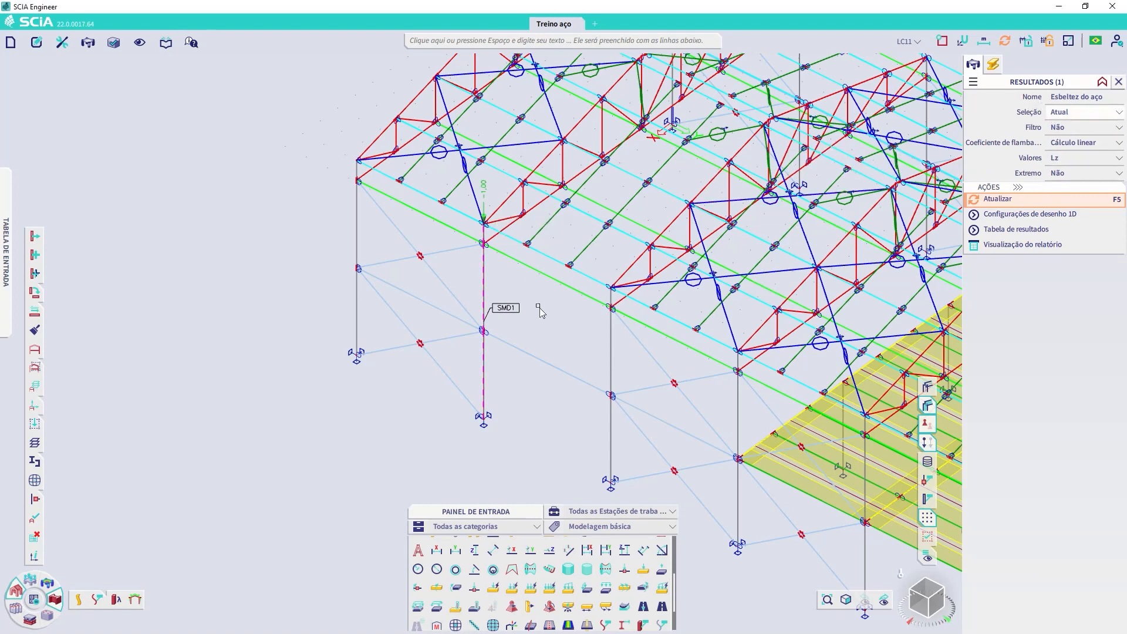
click(1070, 112)
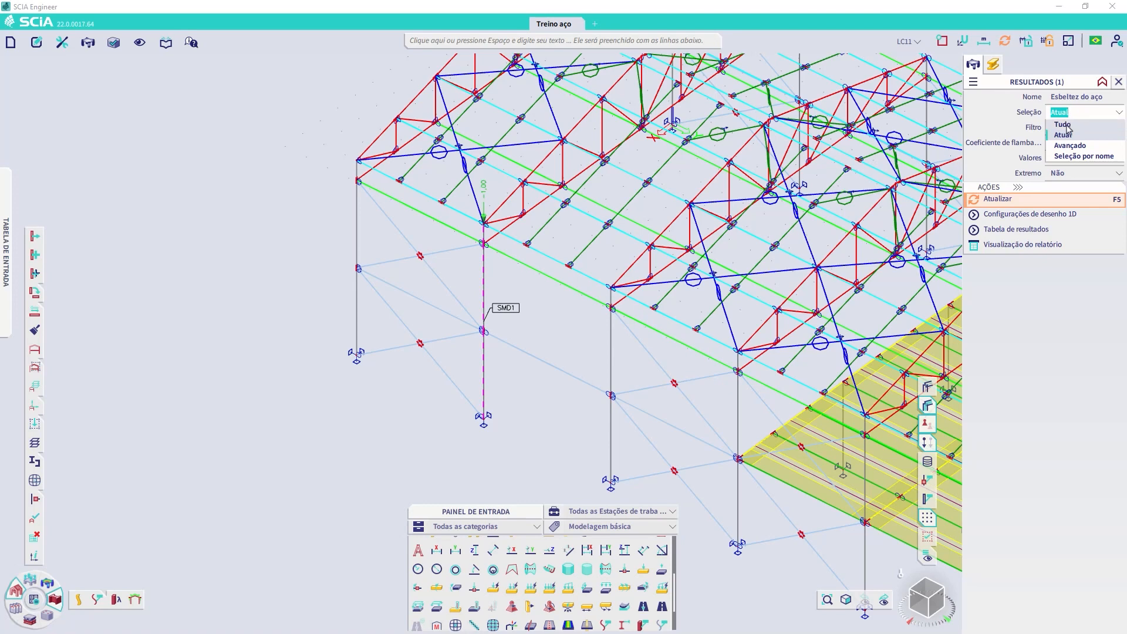
click(1000, 116)
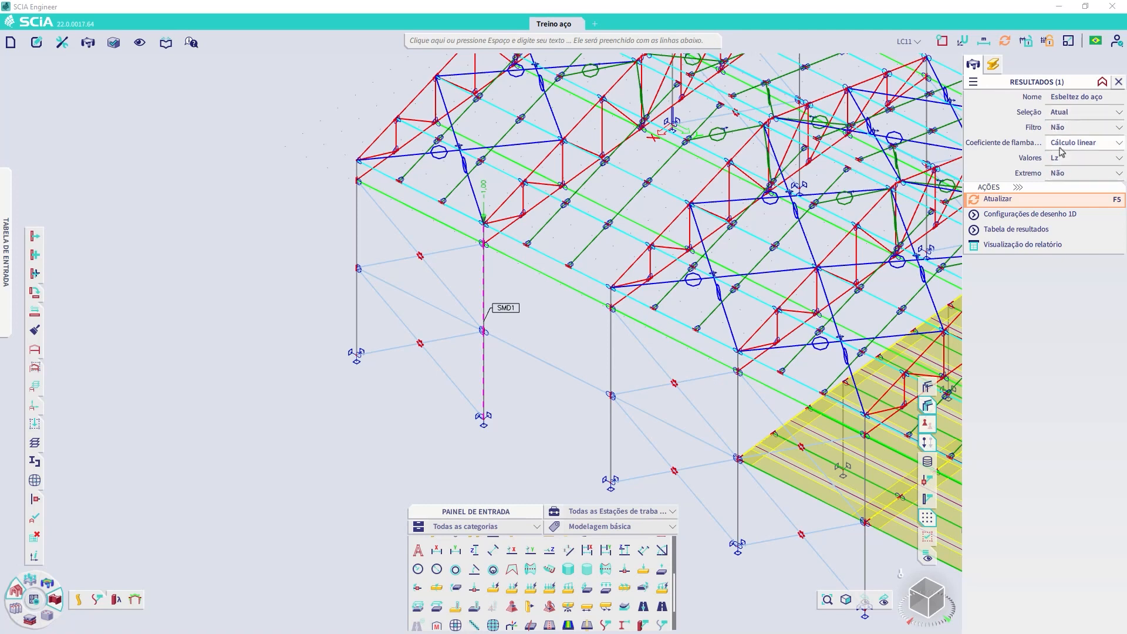
click(1006, 201)
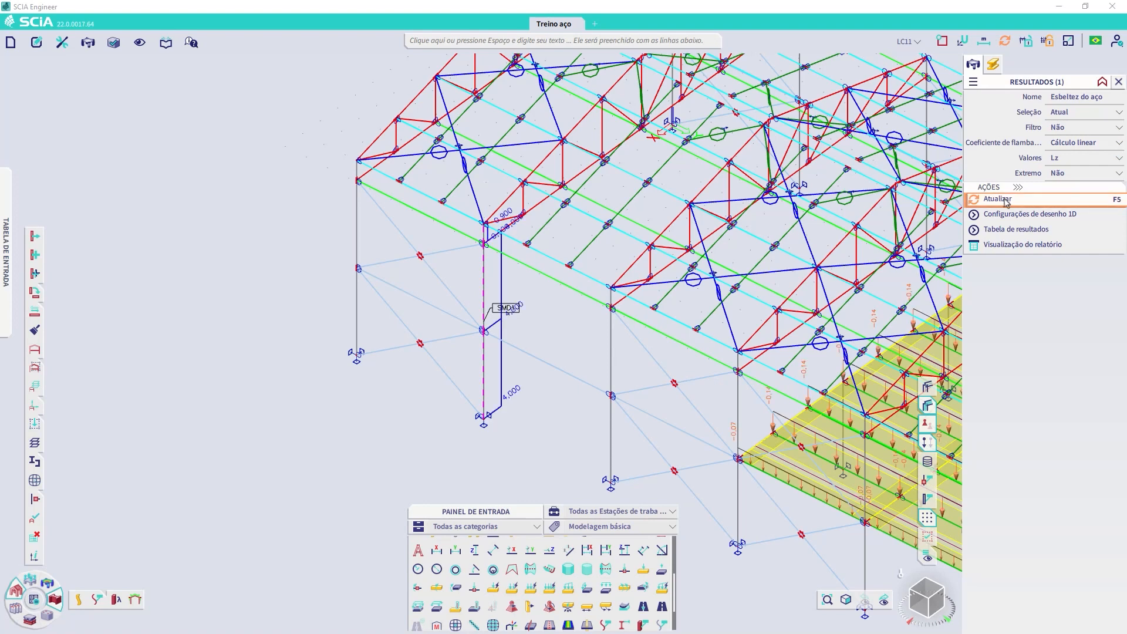
Step: Review the steel slenderness report for column B24, close it and clear the selection
click(1015, 246)
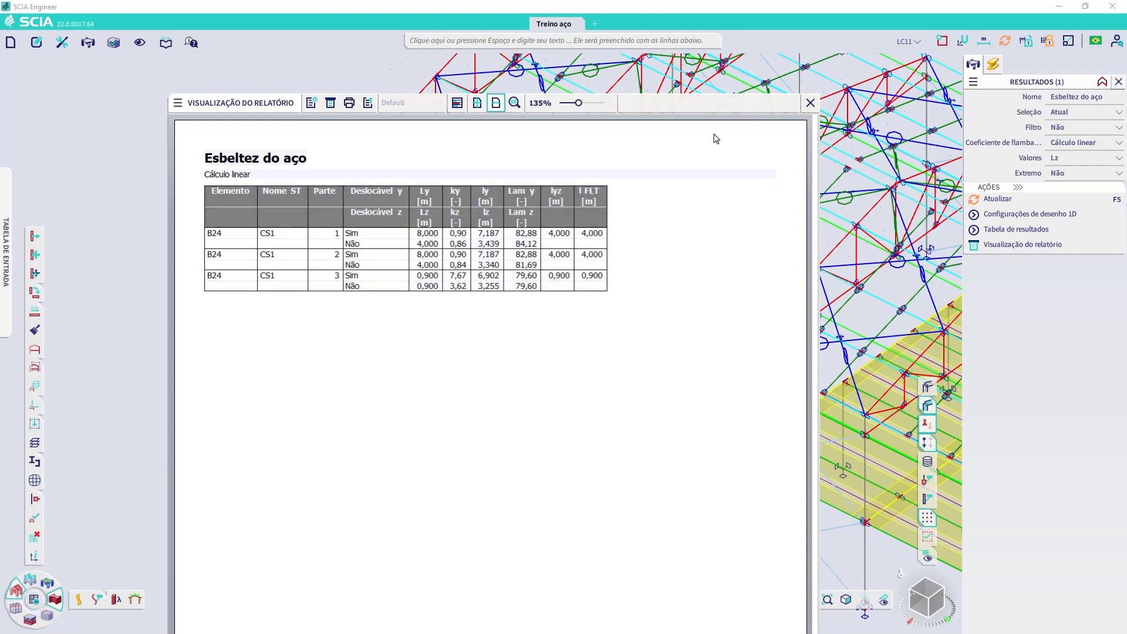
click(810, 103)
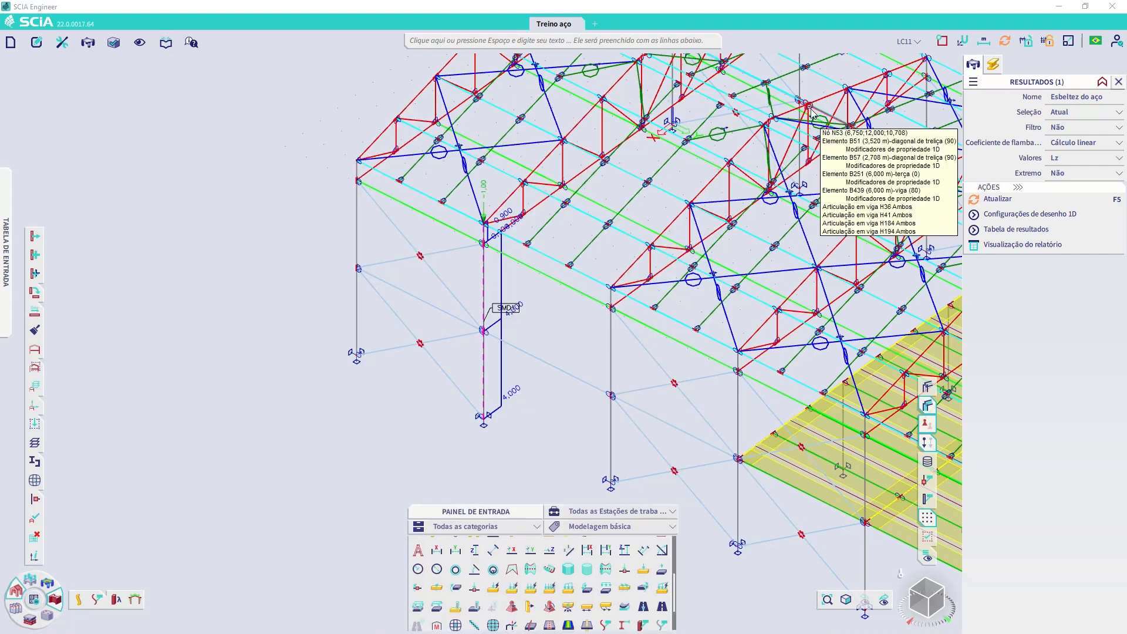
click(517, 312)
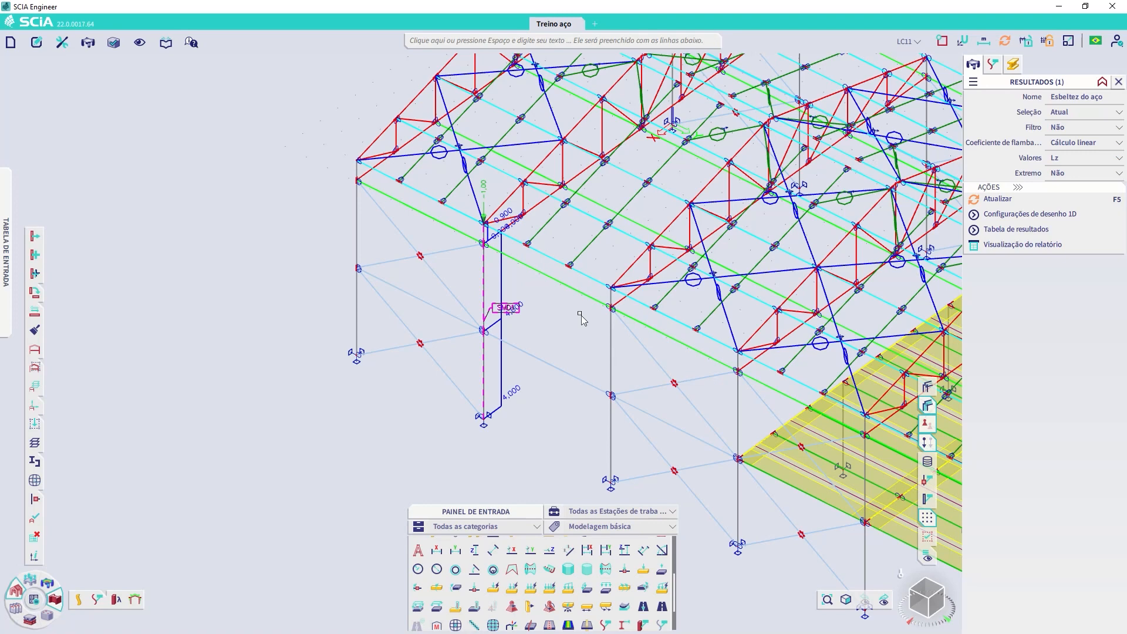
key(Escape)
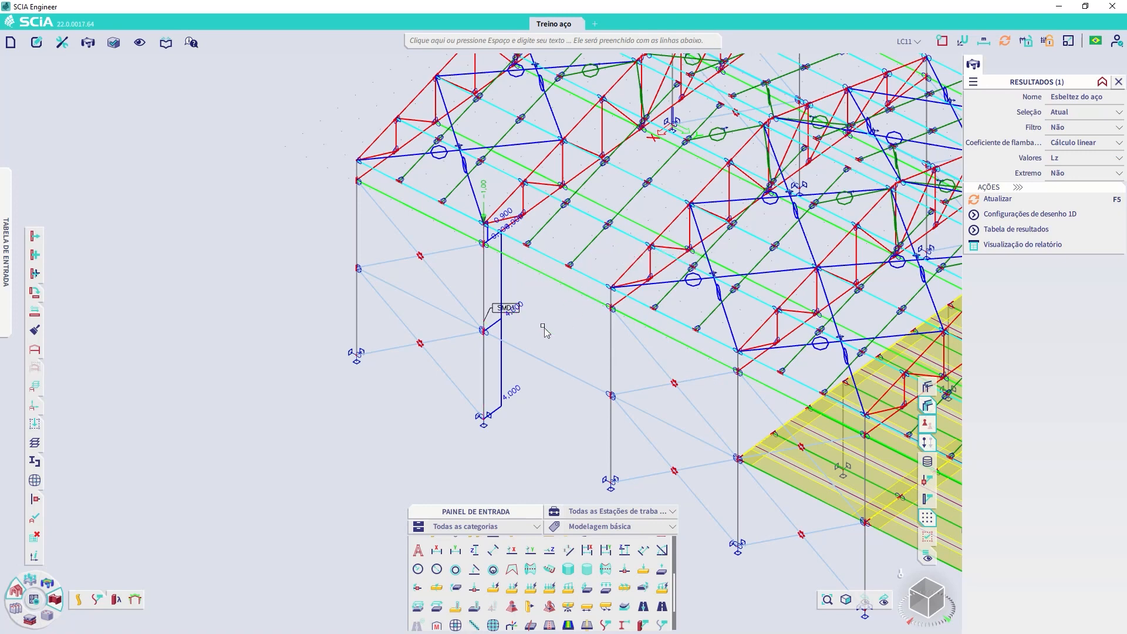